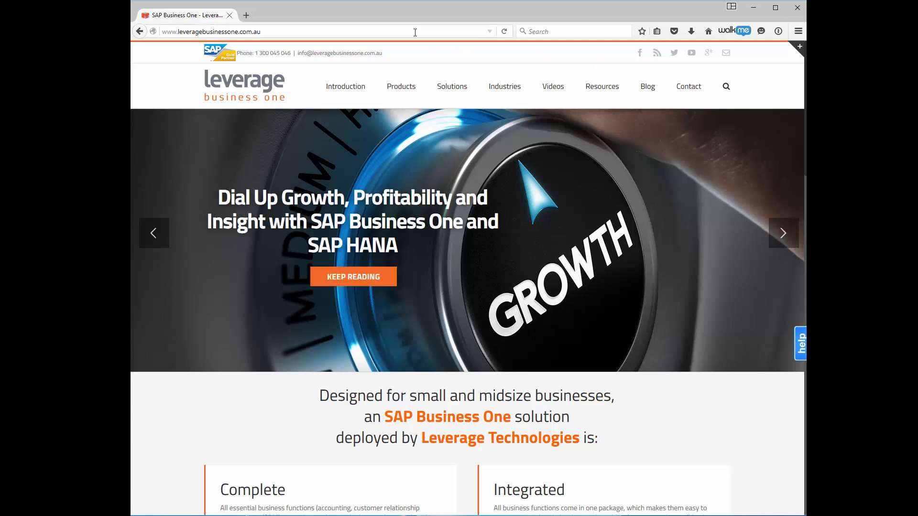
- Load the sboweb address to reach the SAP Business One logon page on hana.leveragecloudtech.com.au
left_click(415, 32)
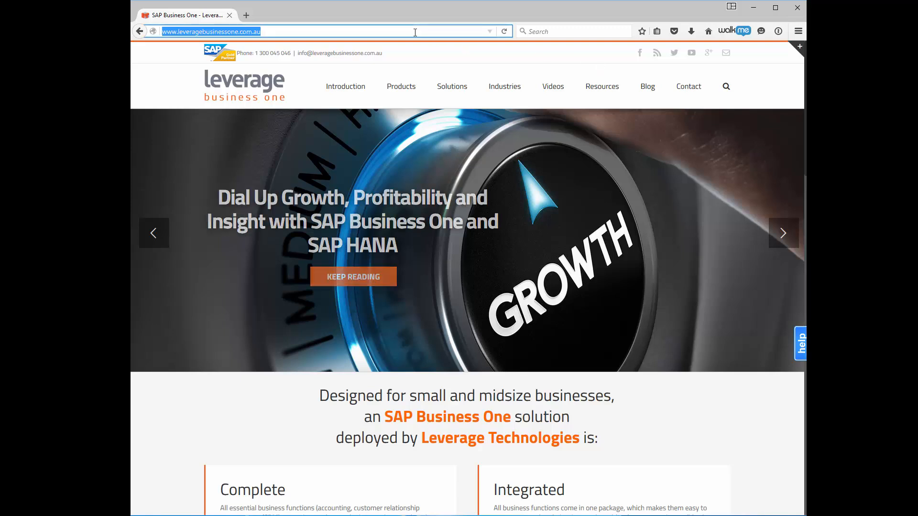
type("https")
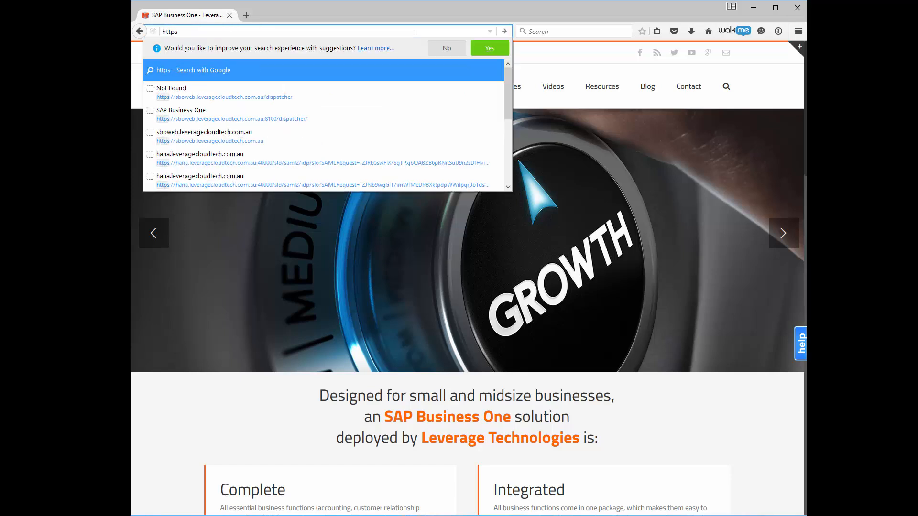
type("://")
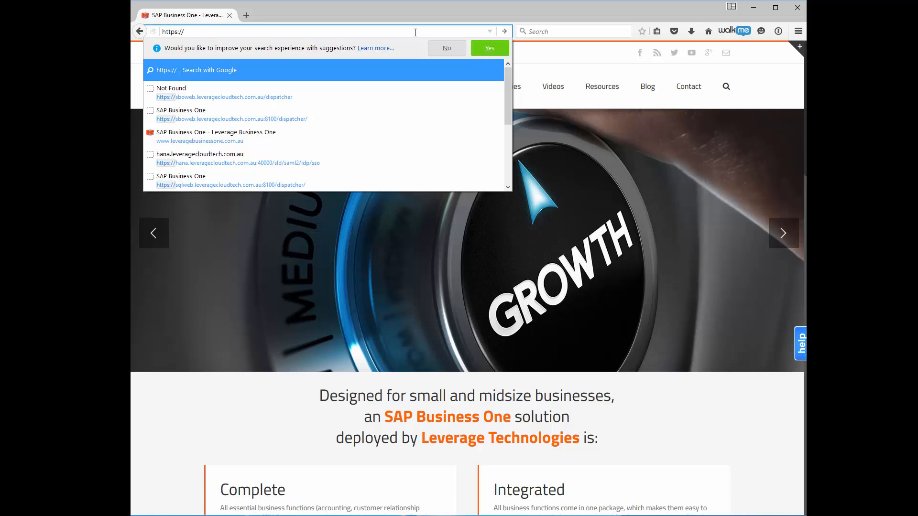
left_click(288, 96)
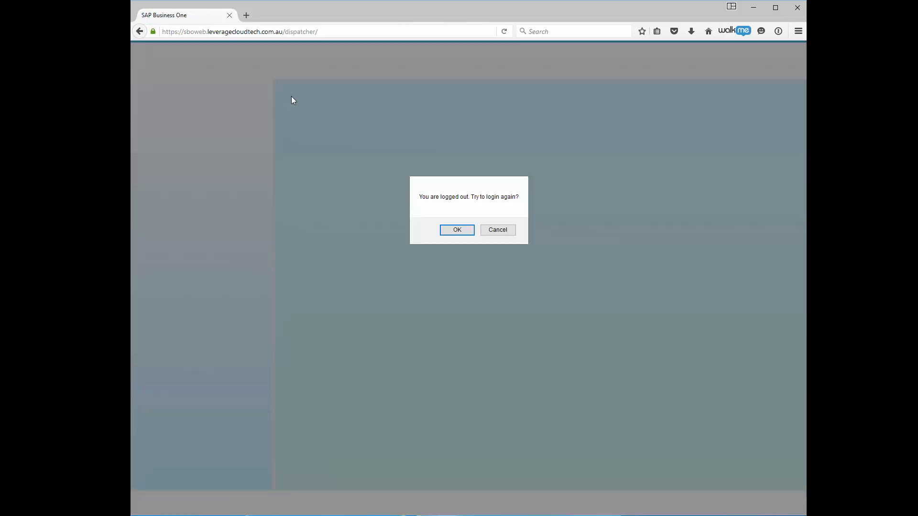
left_click(457, 231)
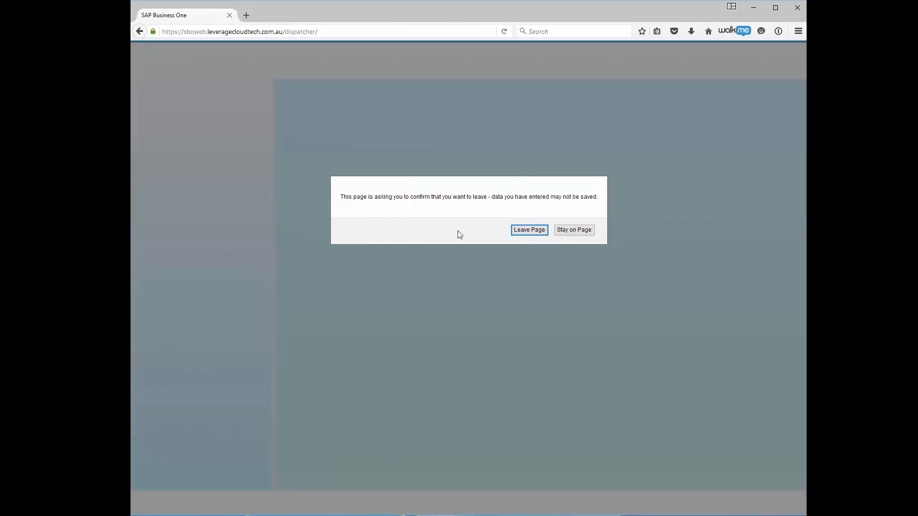
left_click(527, 232)
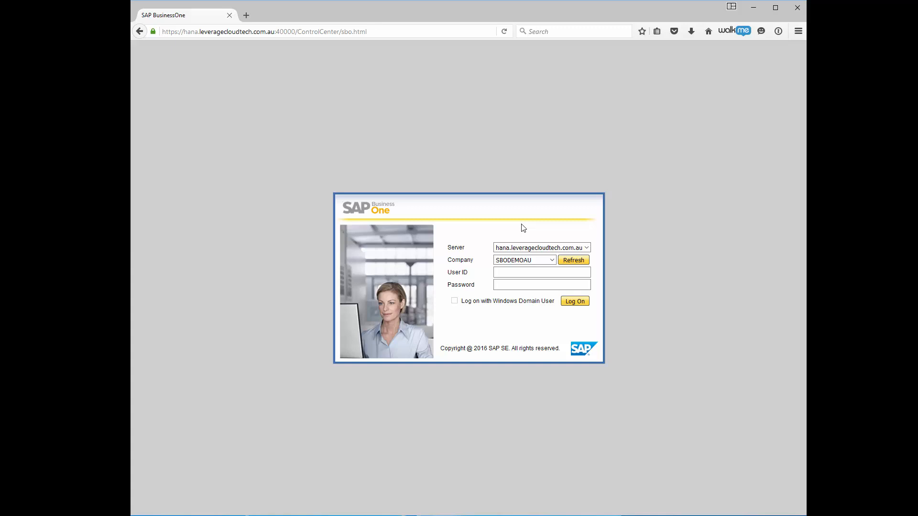
- Log on to company SBODEMOAU with the user ID and password
left_click(535, 273)
key("Tab")
type("••••••••")
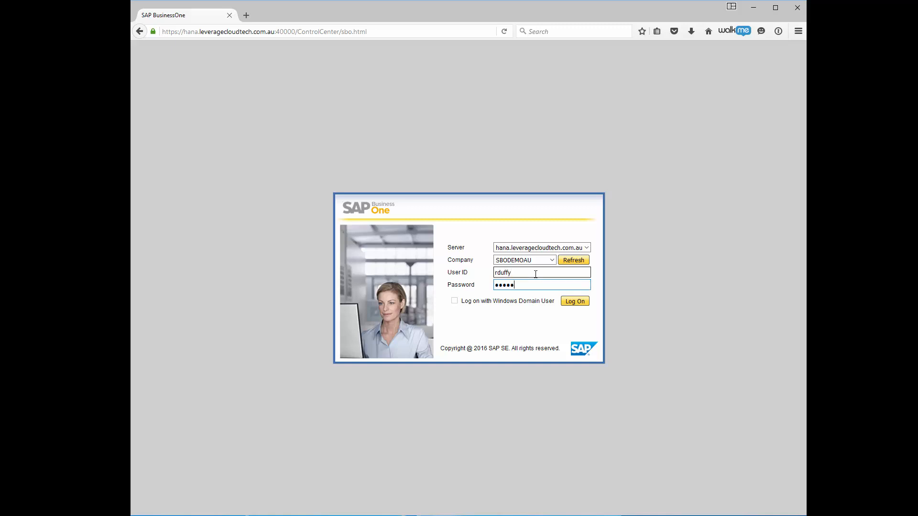
type("••")
left_click(569, 302)
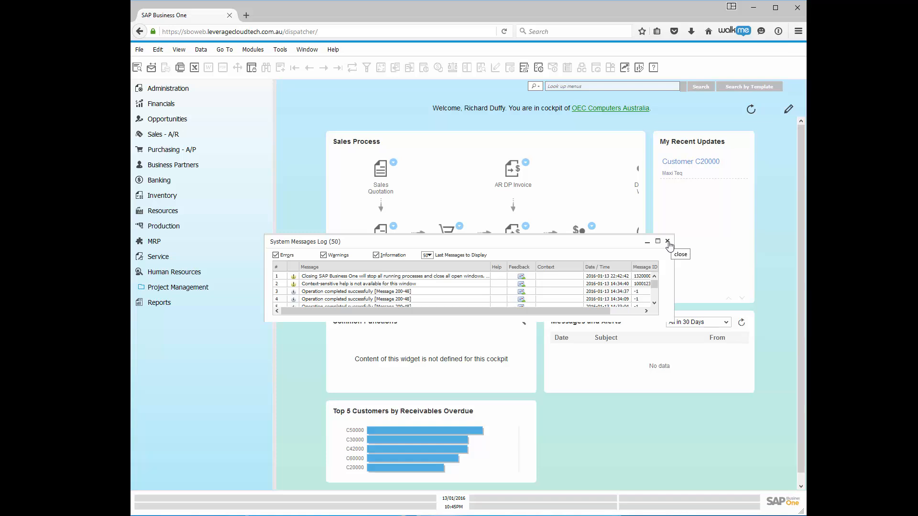
- Close the System Messages Log window over the OEC Computers Australia cockpit
left_click(668, 242)
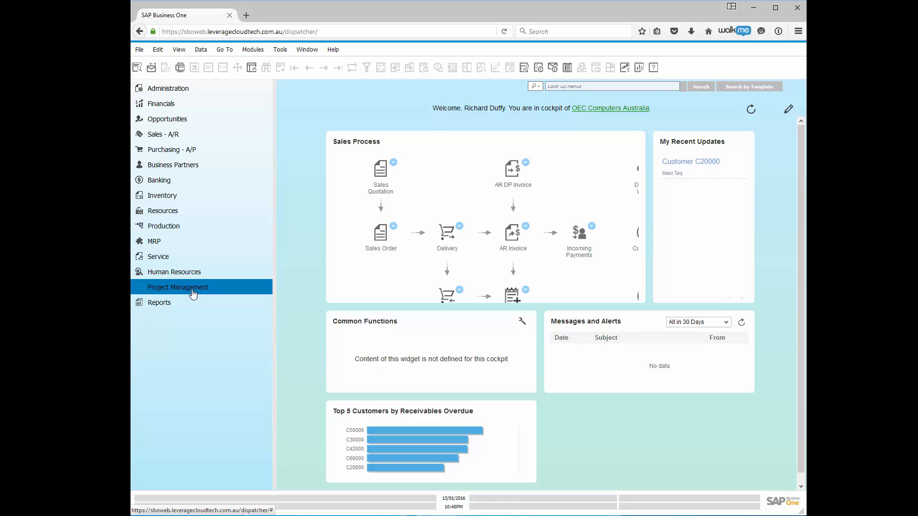
- Tick Enable Project Management in Company Details' Basic Initialization and save
left_click(184, 91)
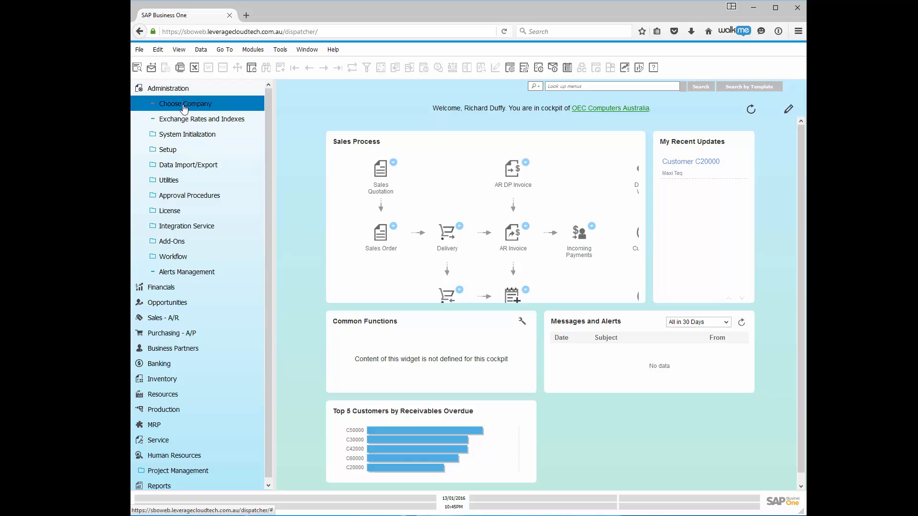
left_click(184, 136)
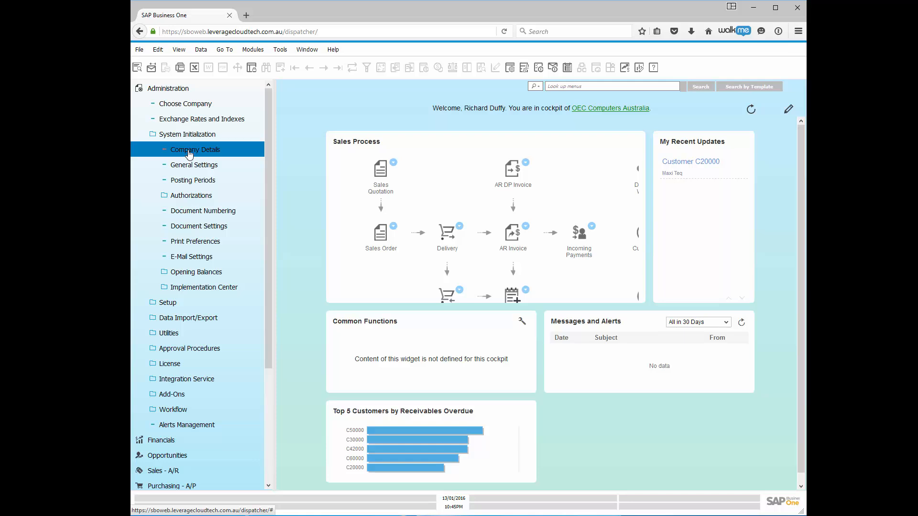
left_click(190, 150)
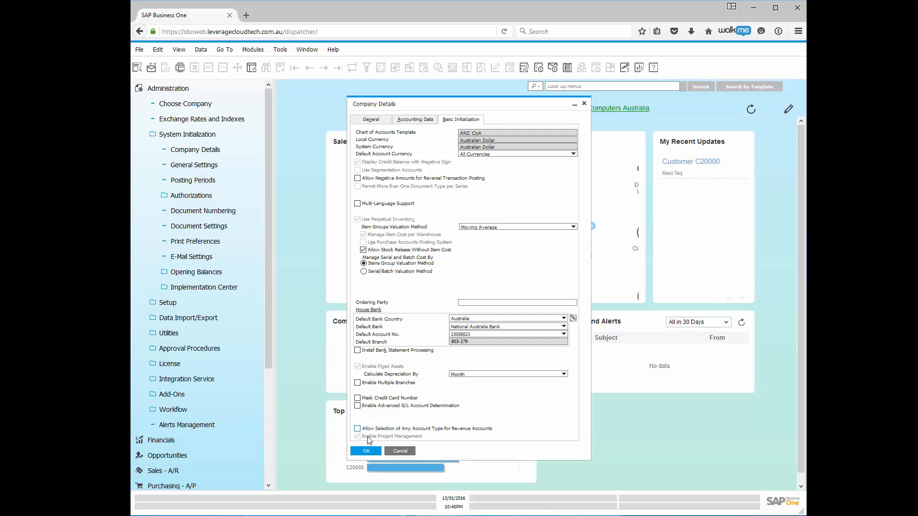
left_click(357, 436)
left_click(365, 451)
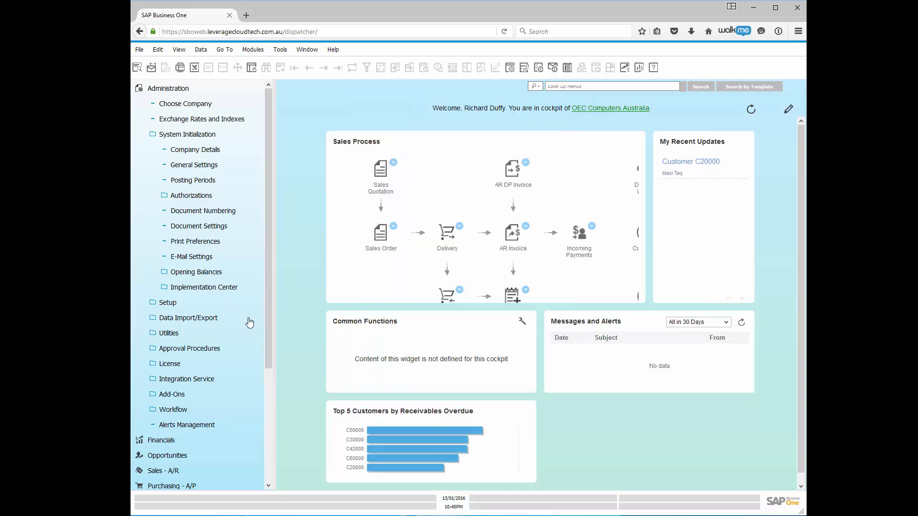
left_click(184, 92)
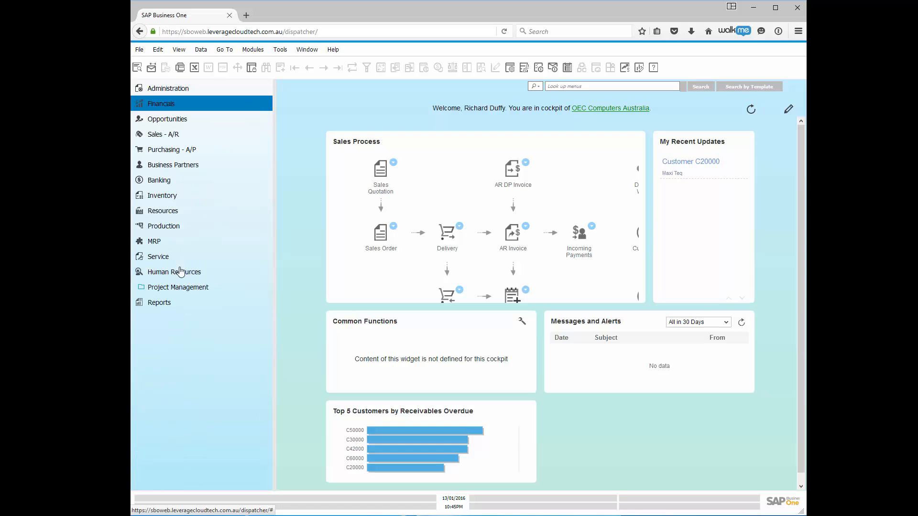
- Open a blank Project form from the Project Management module
left_click(187, 292)
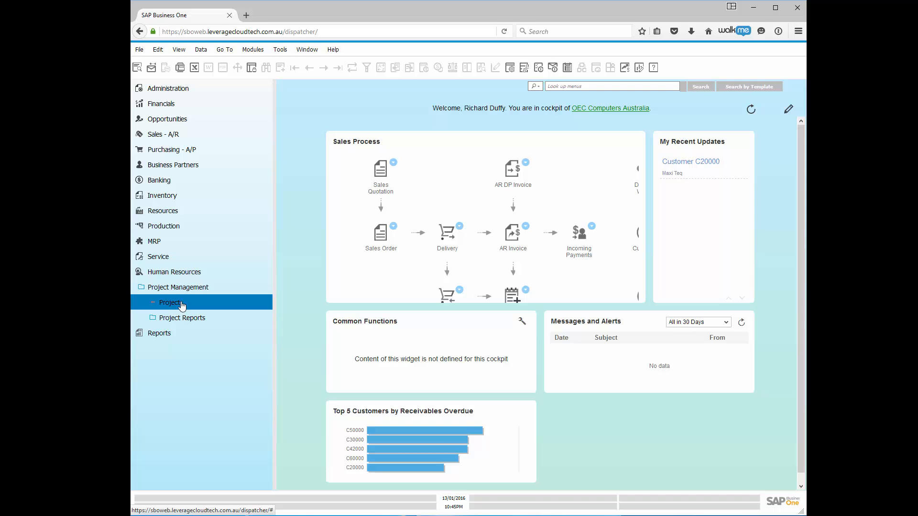
left_click(181, 305)
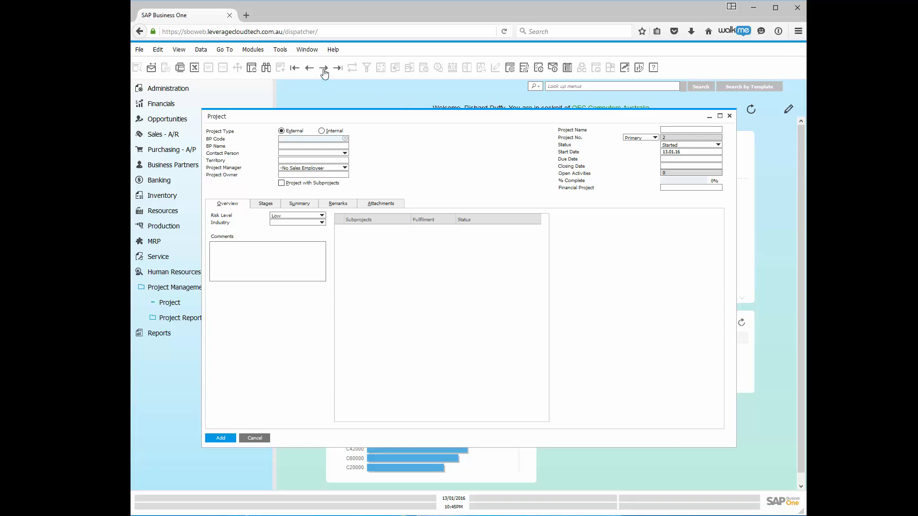
- Load project 1, 'SAP Business One 9.2 Implementation', and review its project manager and owner
left_click(295, 68)
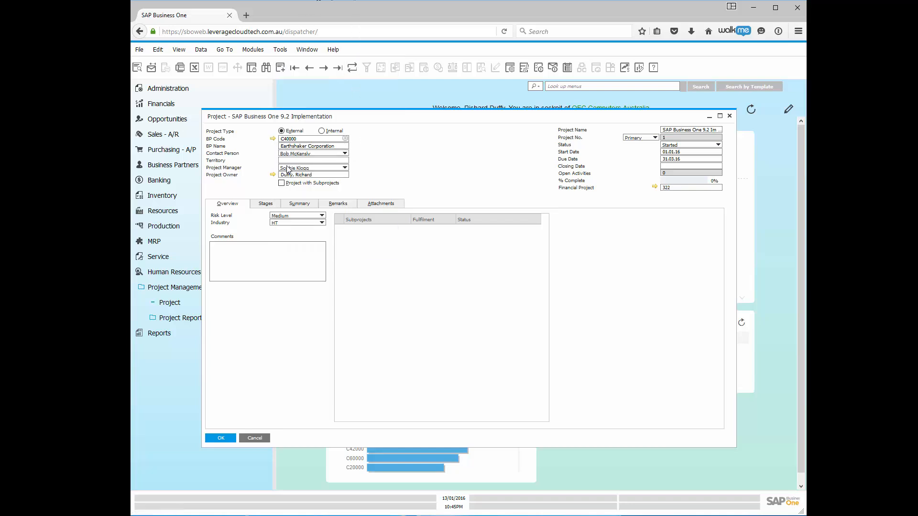
left_click(344, 167)
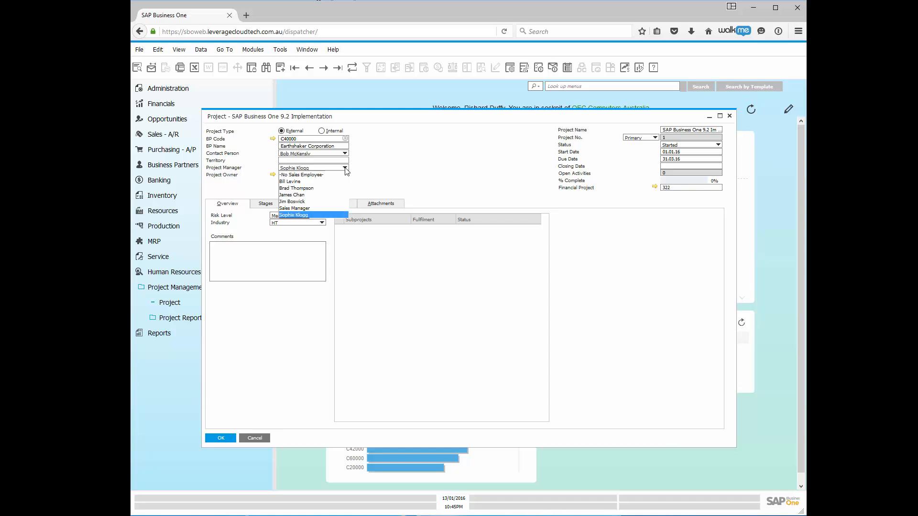
left_click(378, 168)
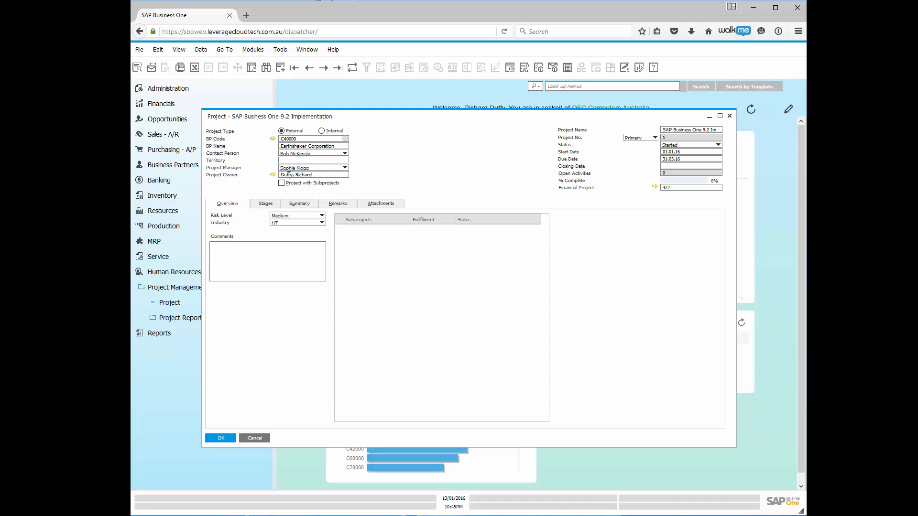
left_click(318, 177)
left_click(406, 179)
- Keep the status Started and view the setup of financial project 322
left_click(719, 146)
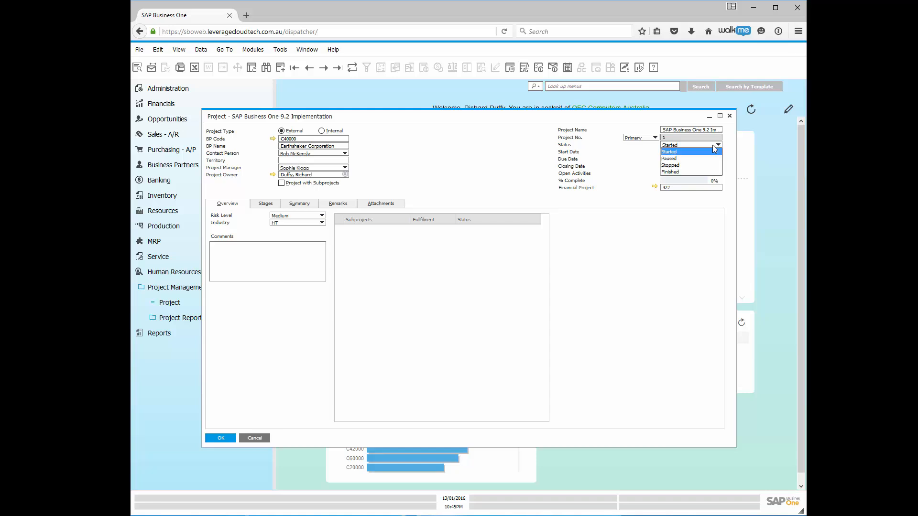
left_click(676, 152)
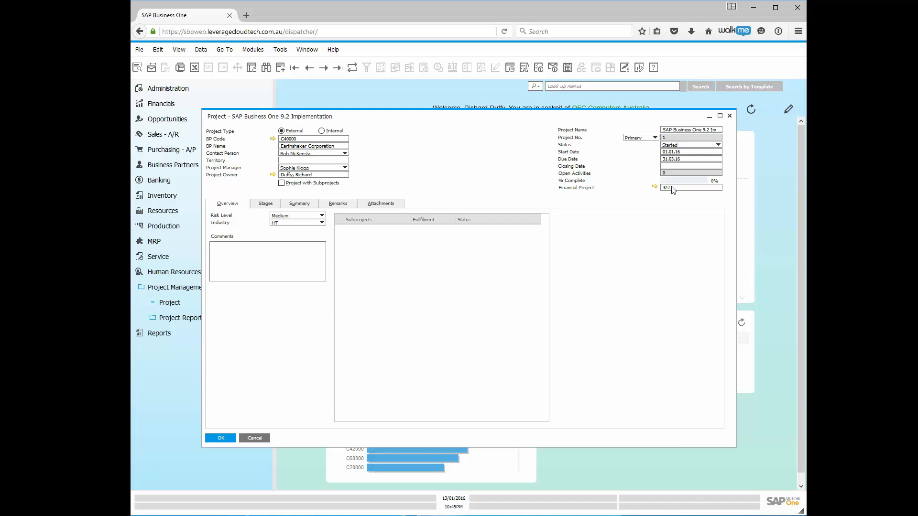
left_click(655, 187)
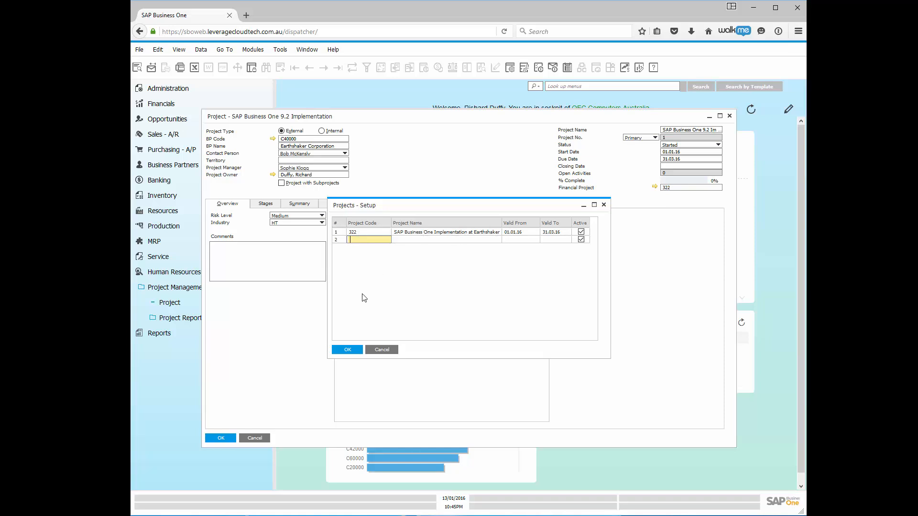
- Confirm Projects - Setup with OK to return to the project form
left_click(347, 350)
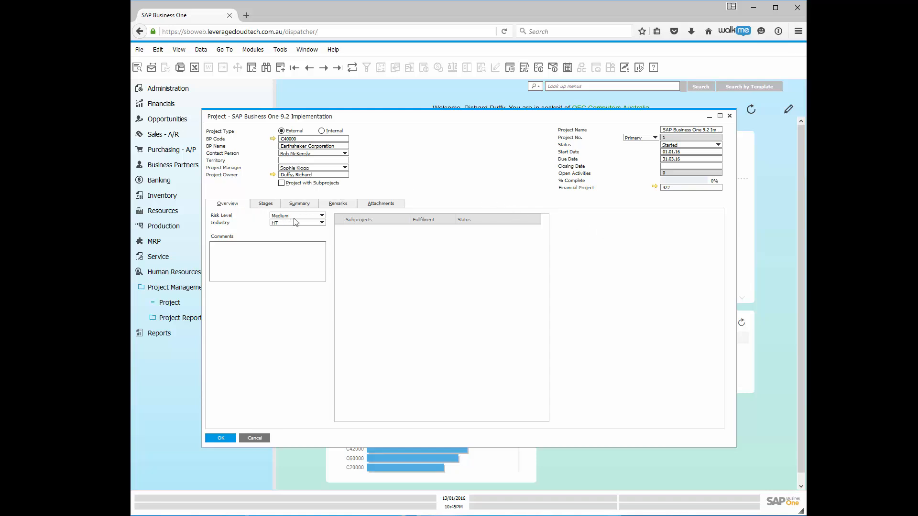
- Keep risk level Medium and change the industry to E&C
left_click(308, 217)
left_click(288, 230)
left_click(323, 223)
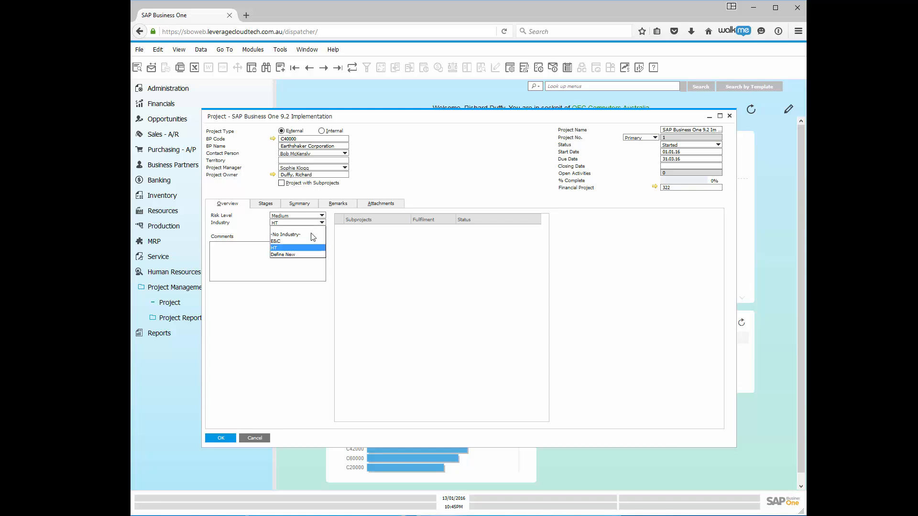
left_click(274, 242)
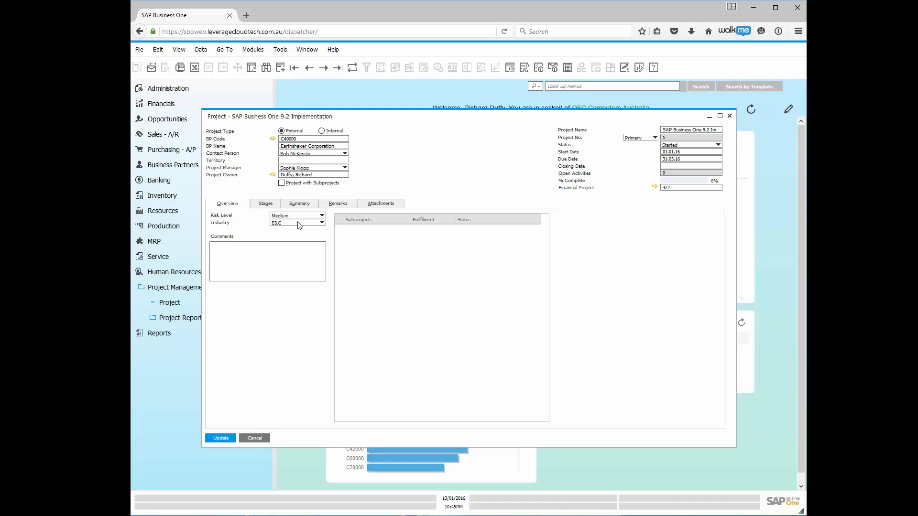
left_click(322, 223)
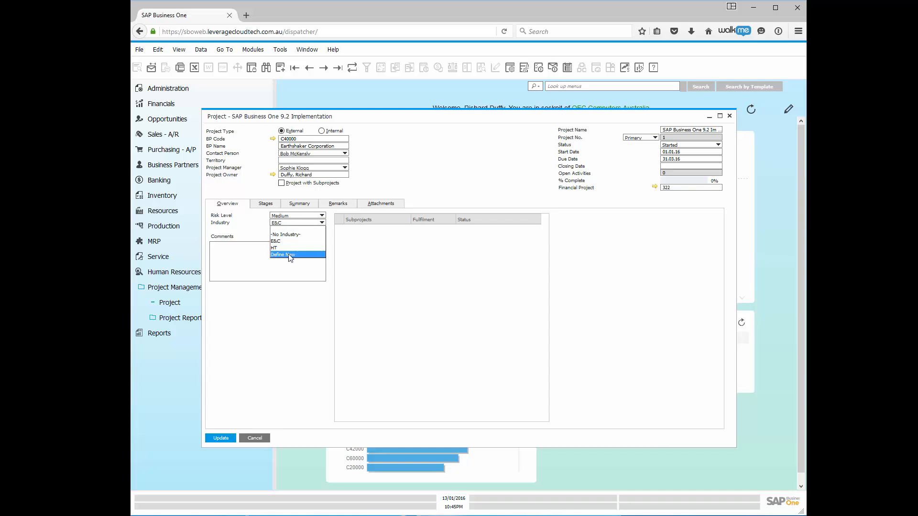
left_click(286, 297)
left_click(251, 261)
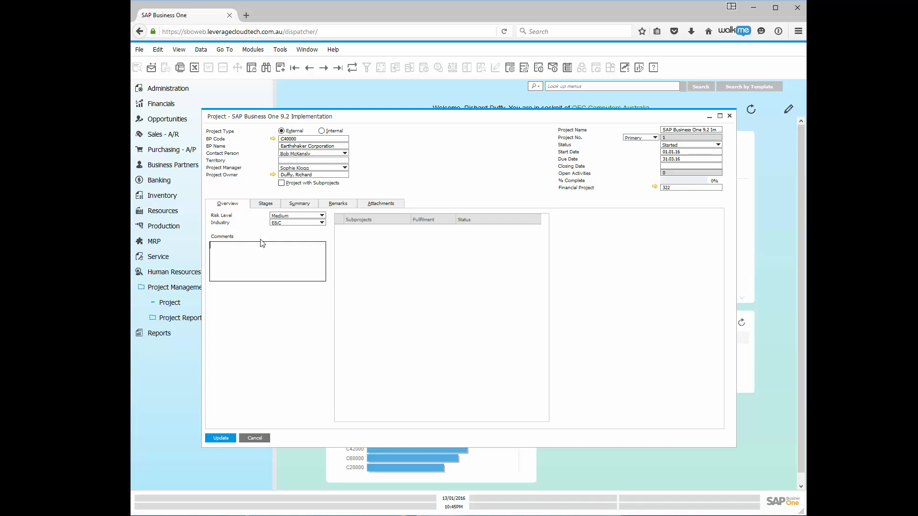
left_click(699, 132)
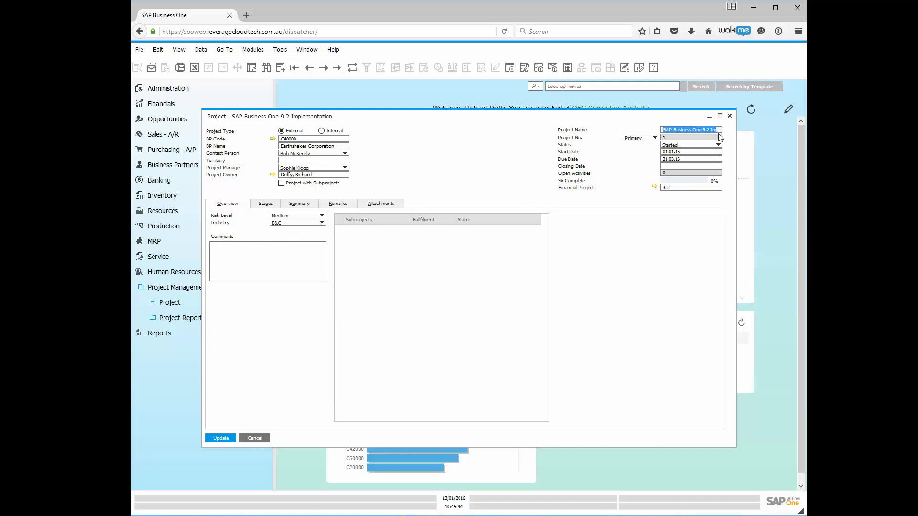
- On the Stages tab, date the first Evaluation stage 04.01.16 to 06.01.16 by calendar
left_click(269, 206)
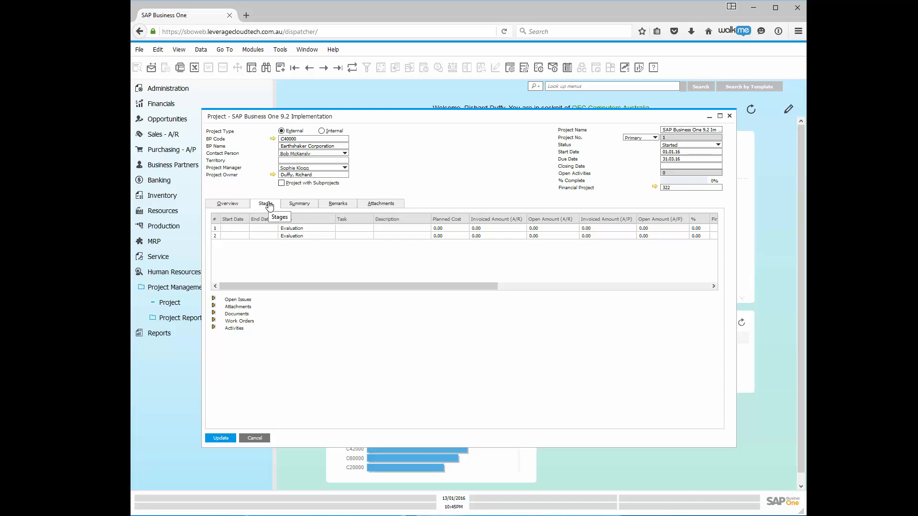
left_click(232, 231)
left_click(246, 228)
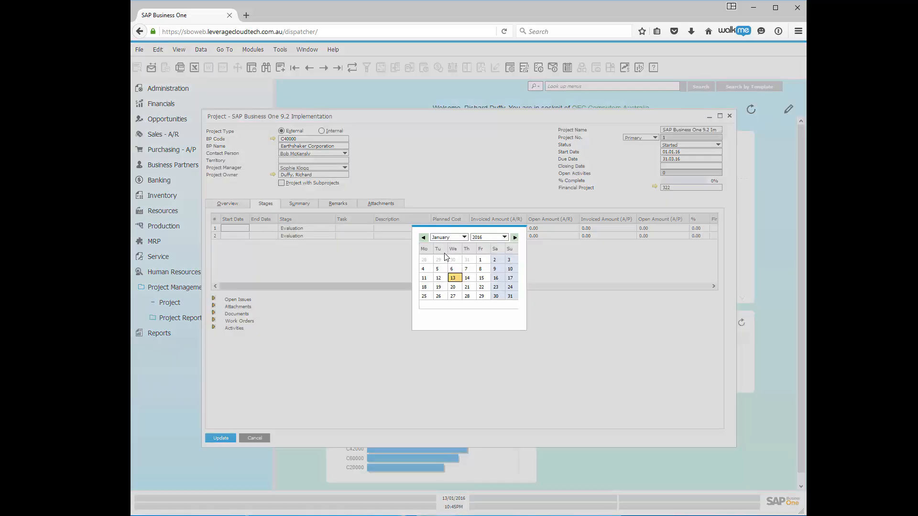
left_click(423, 269)
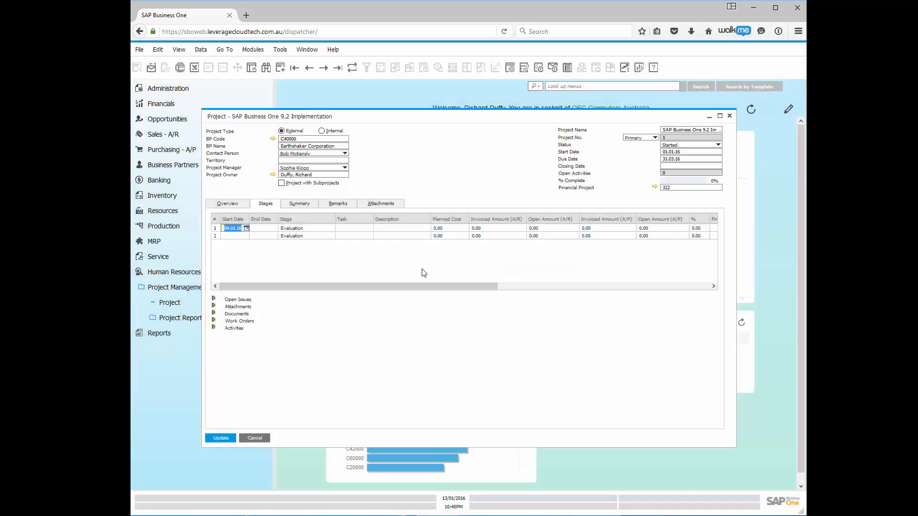
left_click(269, 230)
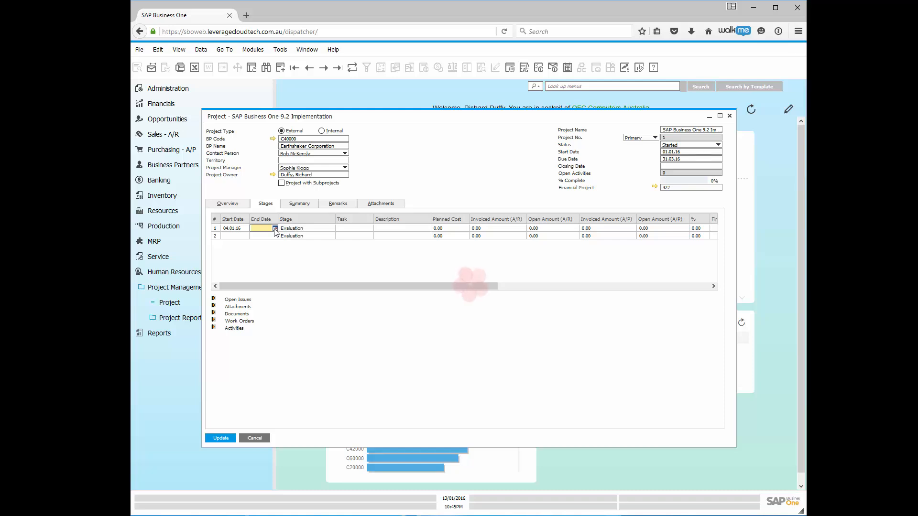
left_click(275, 230)
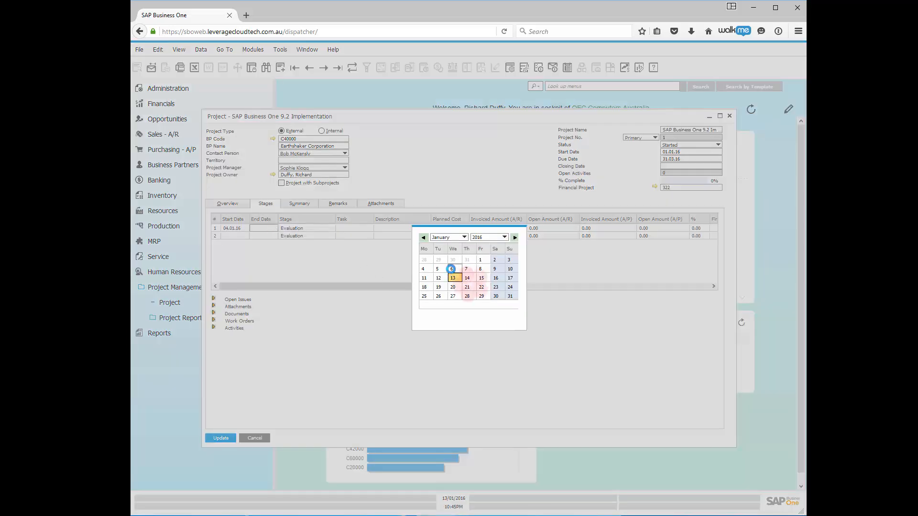
left_click(451, 268)
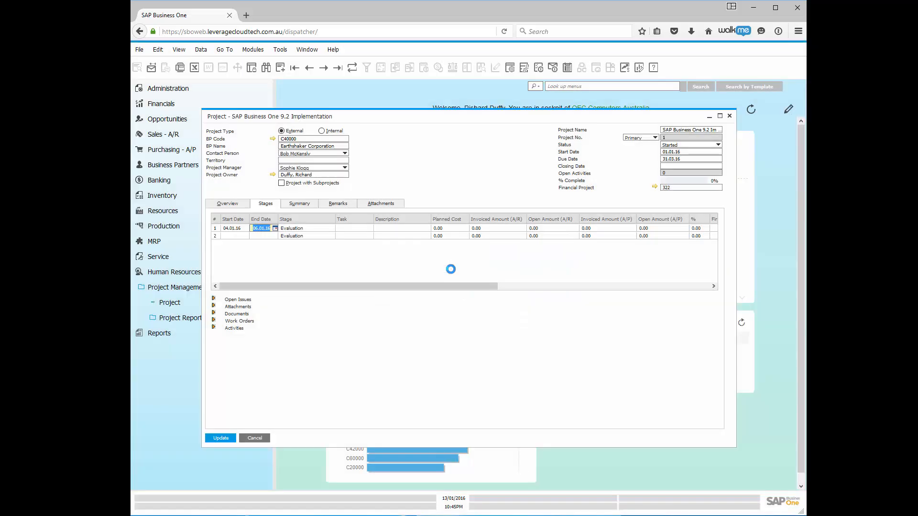
left_click(321, 228)
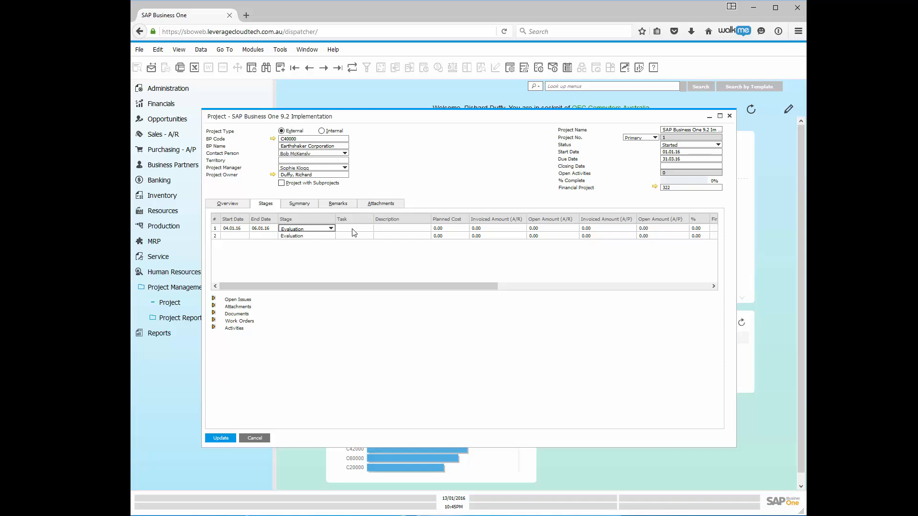
- From row 1's Task list, define new tasks Interview Stakeholders and Prepare Demo
left_click(356, 230)
left_click(370, 229)
left_click(342, 241)
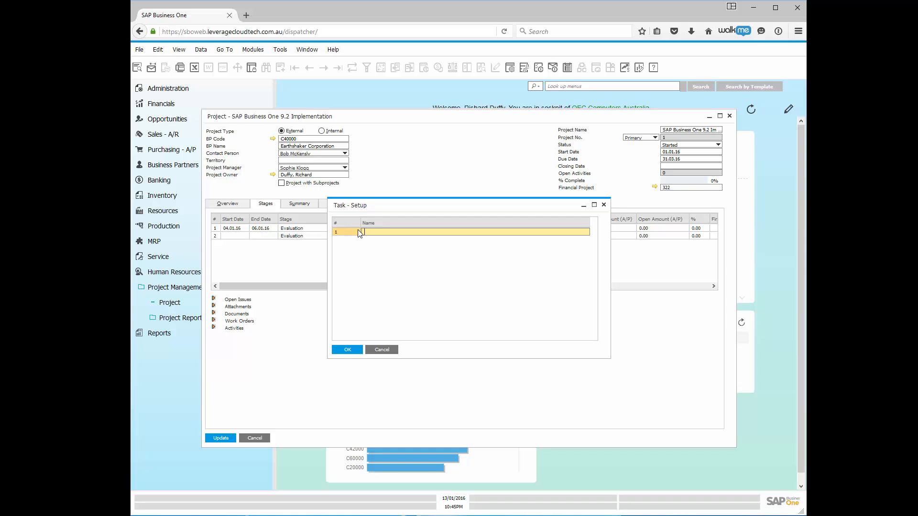
type("Interview Stakeholders")
left_click(345, 349)
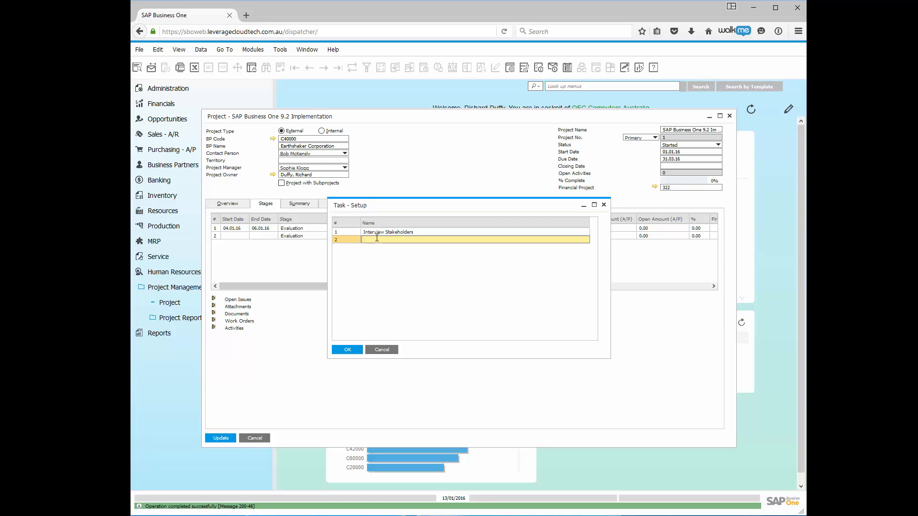
type("Prepare Demon")
key("Tab")
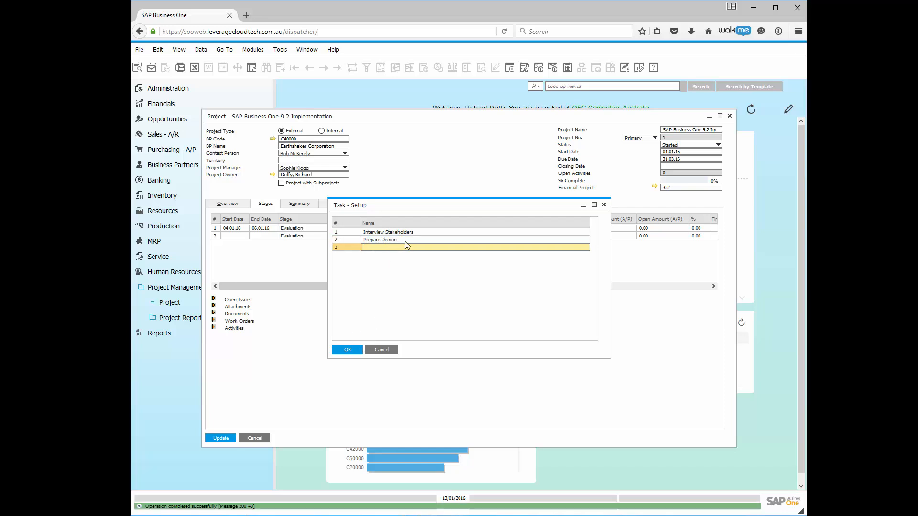
- Correct Prepare Demo, add Functional Demo, and assign Interview Stakeholders to the first stage
left_click(402, 240)
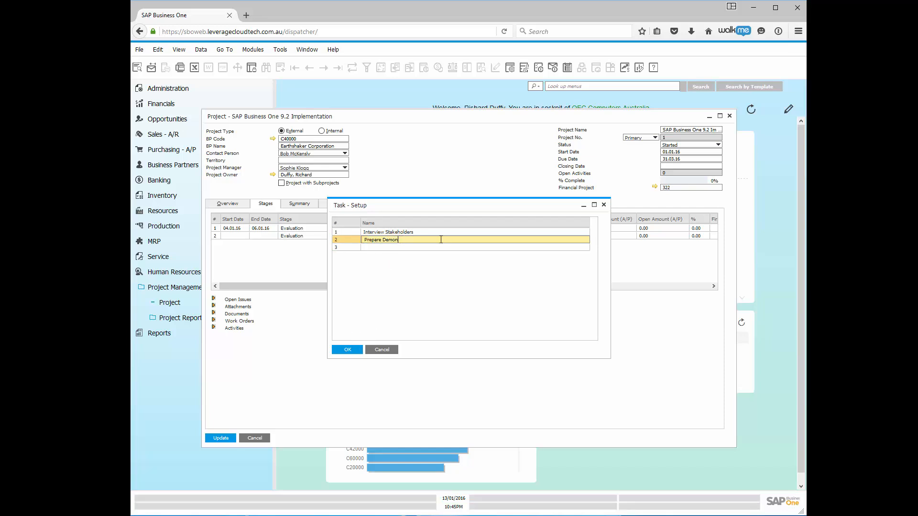
key("BackSpace")
key("Tab")
left_click(404, 248)
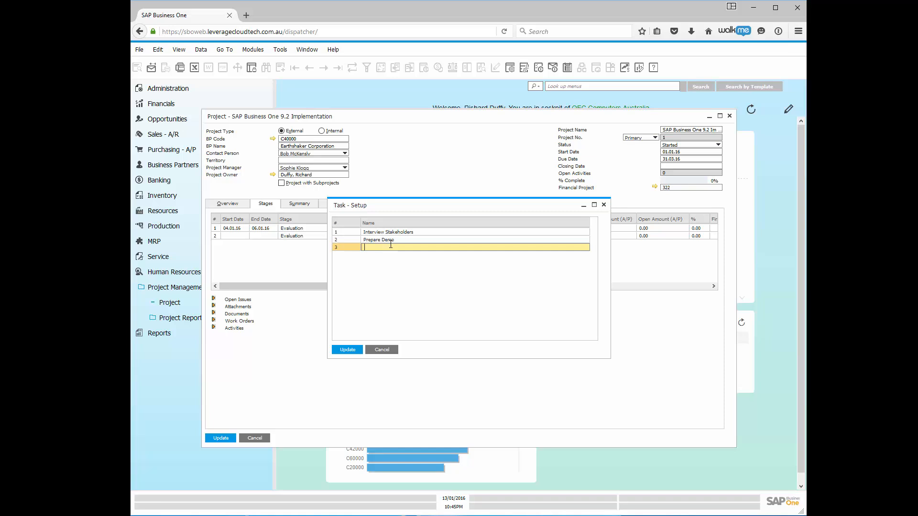
type("Functional Demo")
left_click(347, 351)
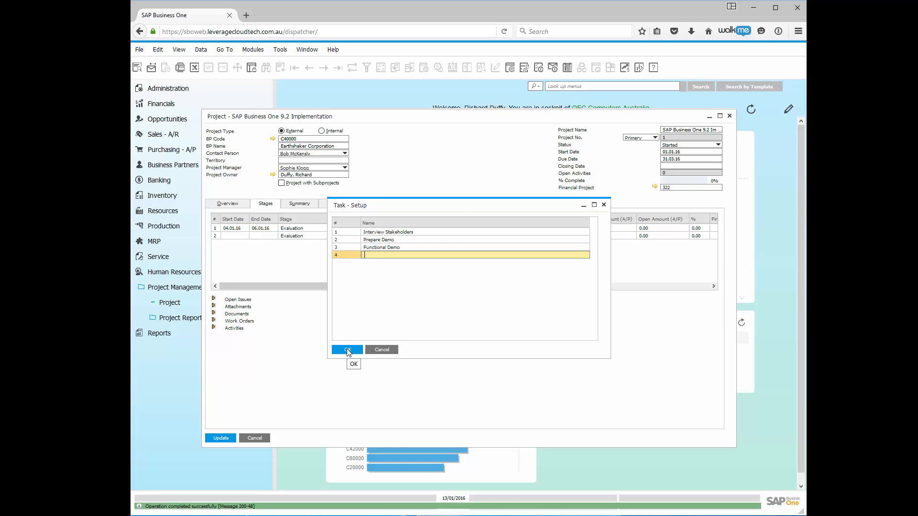
left_click(403, 234)
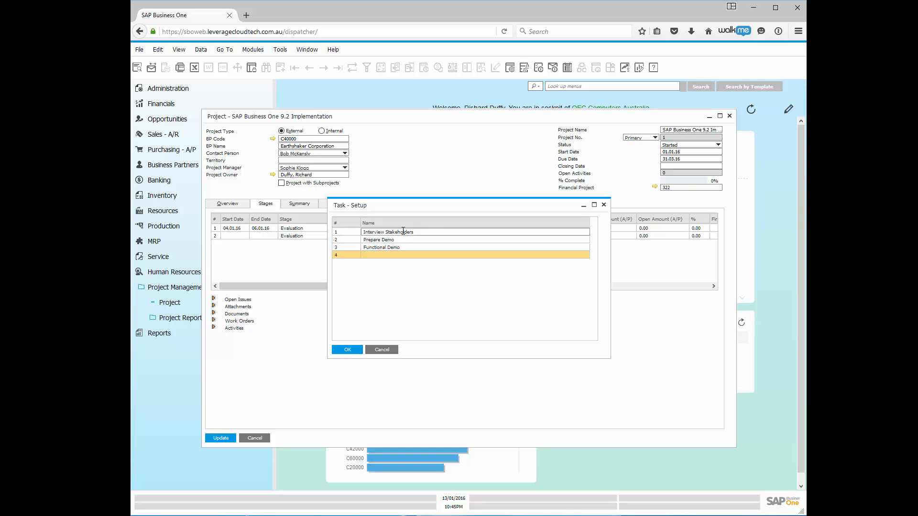
left_click(347, 350)
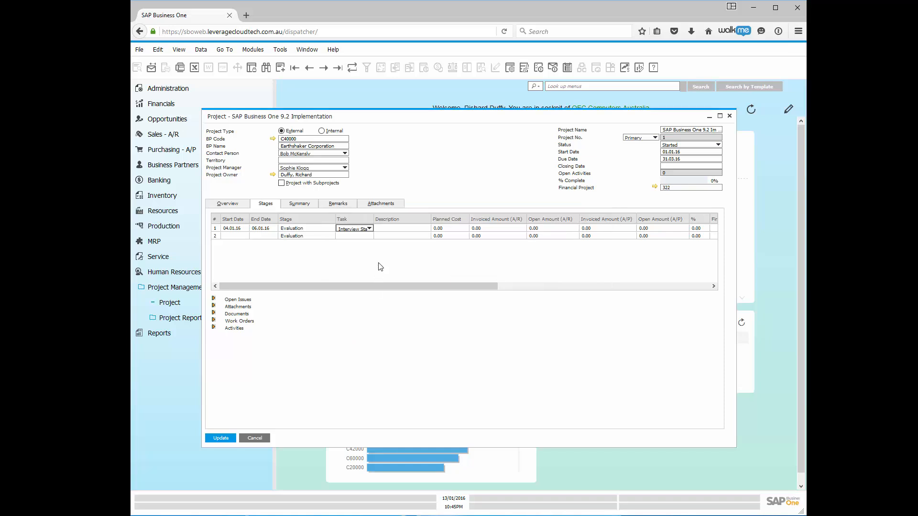
- Enter 'Interviewing Key Stakeholders' as the first stage's description, leaving its amounts at 0.00
left_click(384, 228)
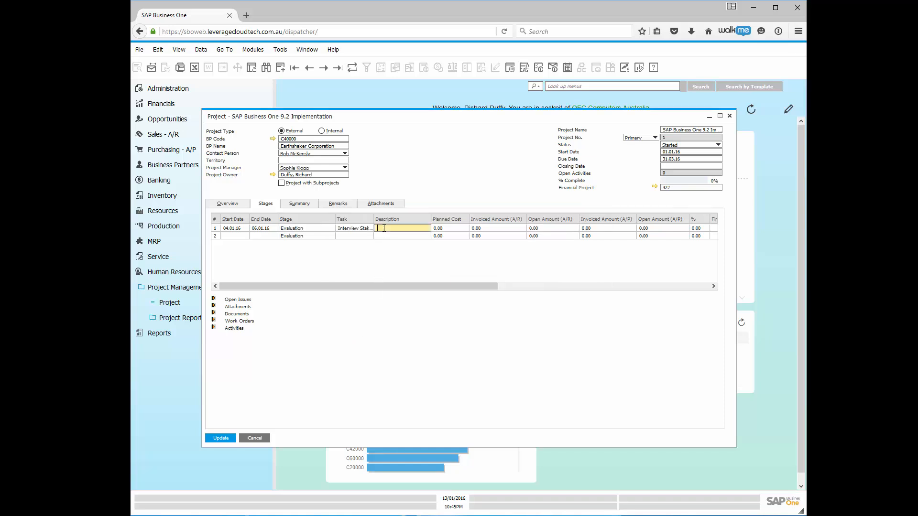
type("Interview")
type("ing ")
type("Key Stake")
type("holde")
type("rs")
left_click(448, 226)
left_click(449, 229)
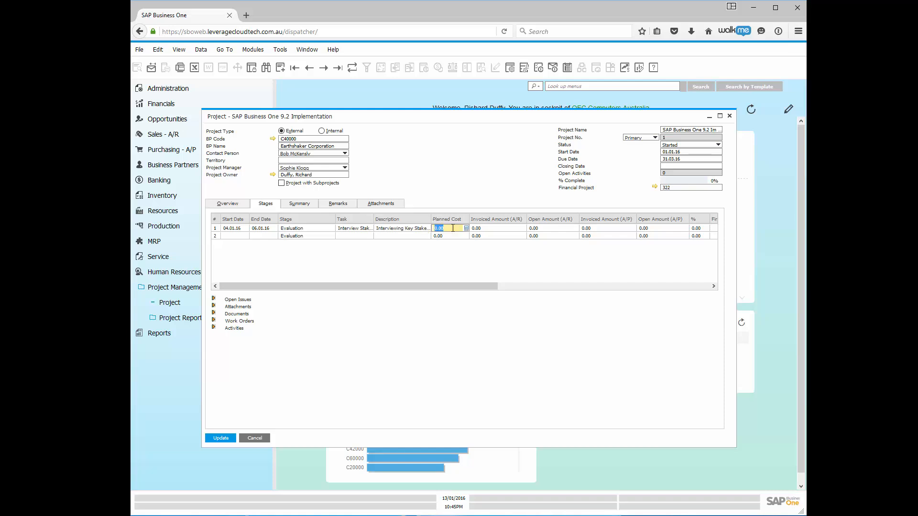
left_click(496, 230)
- Set the first stage's percentage to 2.50
left_click(632, 286)
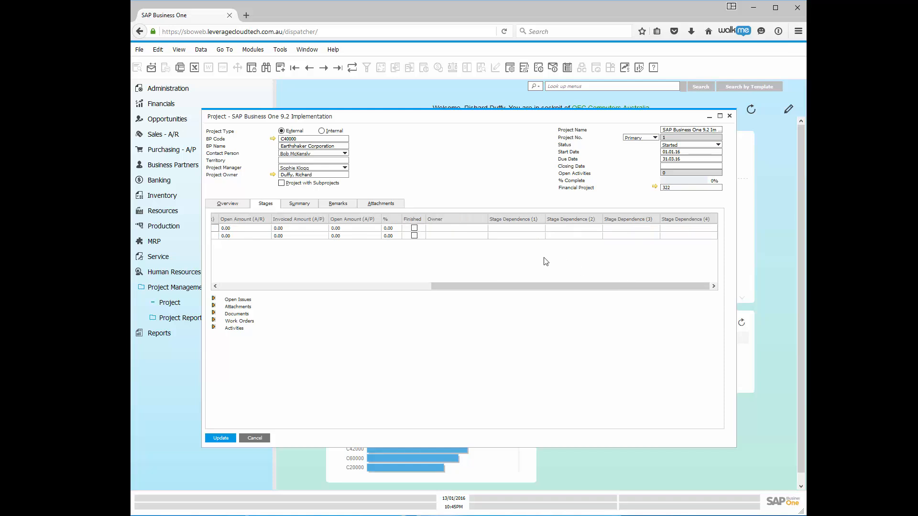
left_click(390, 228)
double_click(391, 228)
type("2.5")
key("Tab")
- Update the project with Finished ticked, then unticked, leaving the first stage unfinished
left_click(415, 230)
left_click(219, 438)
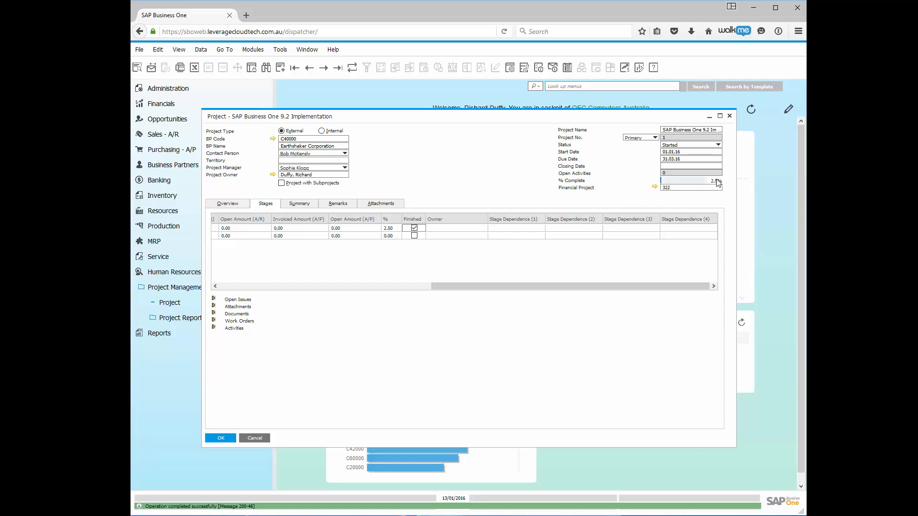
left_click(414, 228)
left_click(229, 440)
left_click(464, 228)
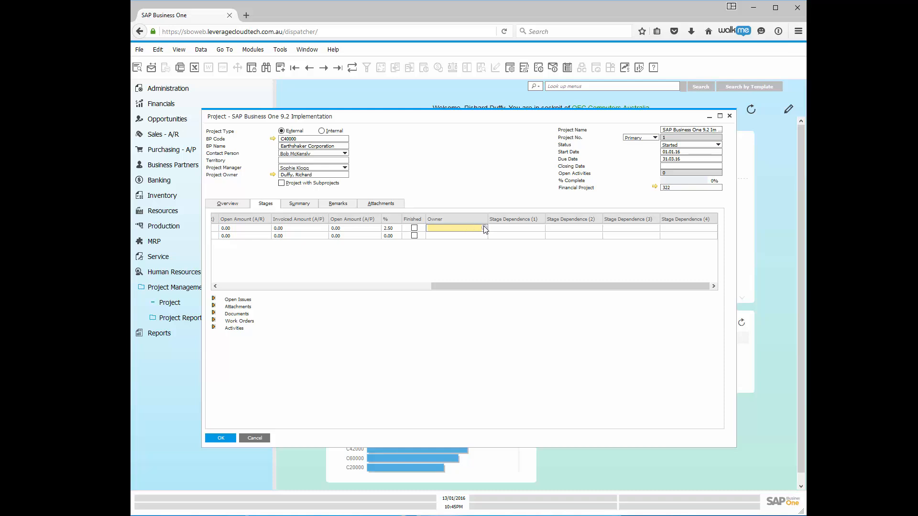
- Assign the single employee from the List of Employees as the first stage's owner
left_click(484, 227)
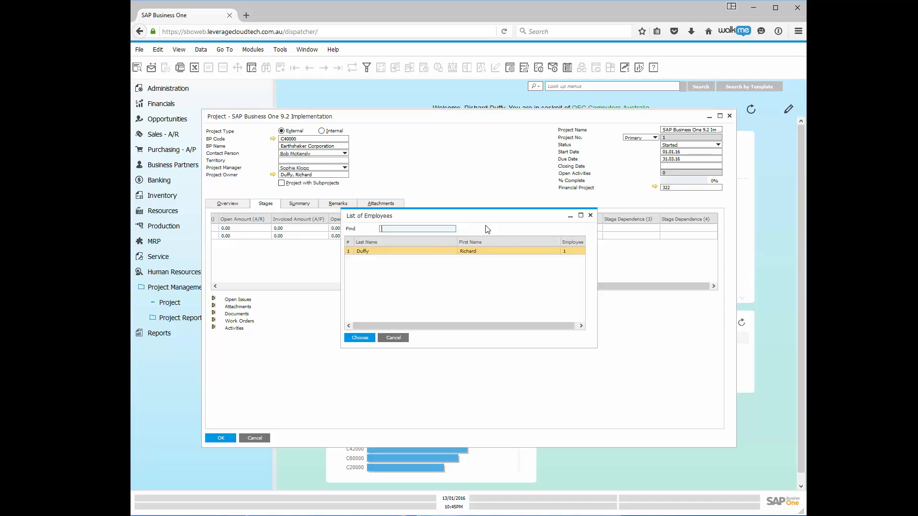
left_click(423, 253)
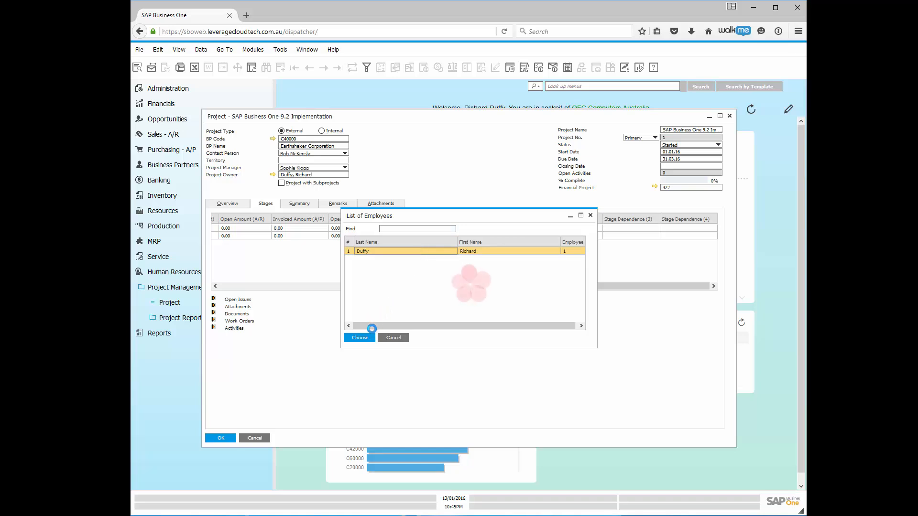
left_click(360, 337)
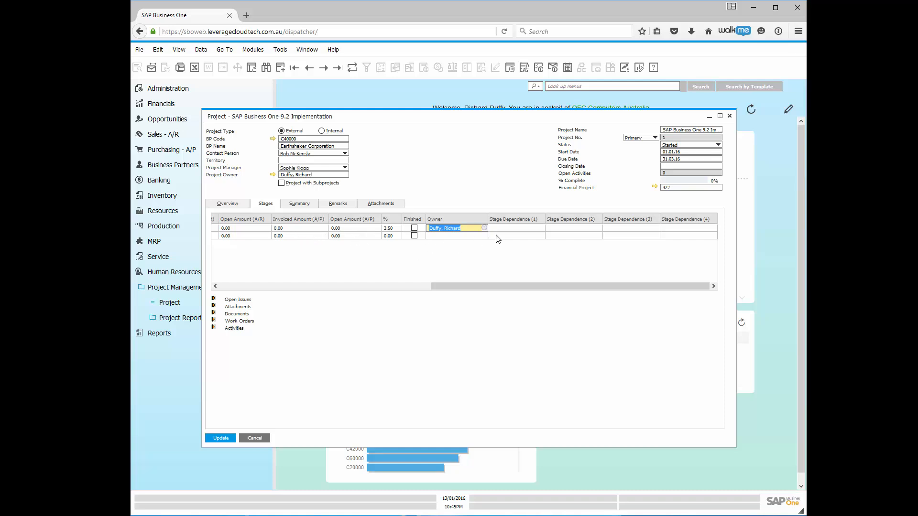
- Date the second Evaluation stage from 07.01.16 to 08.01.16 using the calendar pickers
left_click(327, 286)
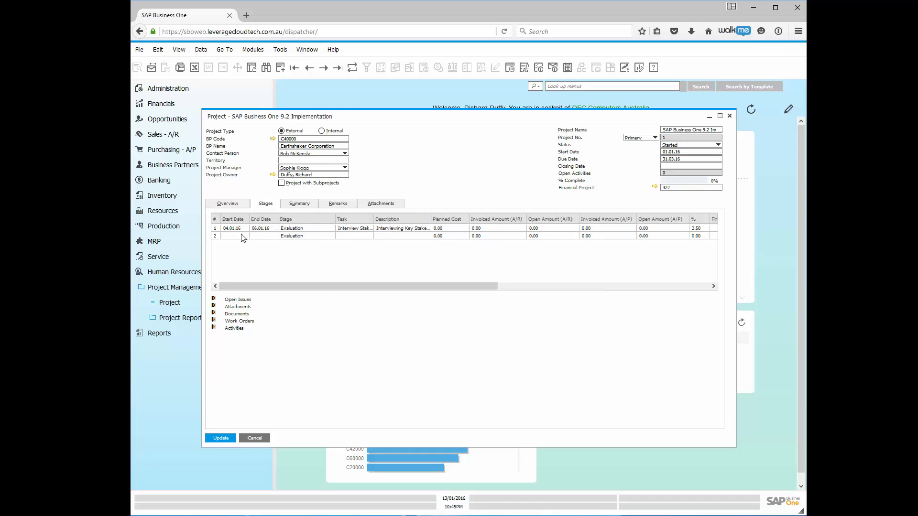
left_click(241, 235)
left_click(246, 236)
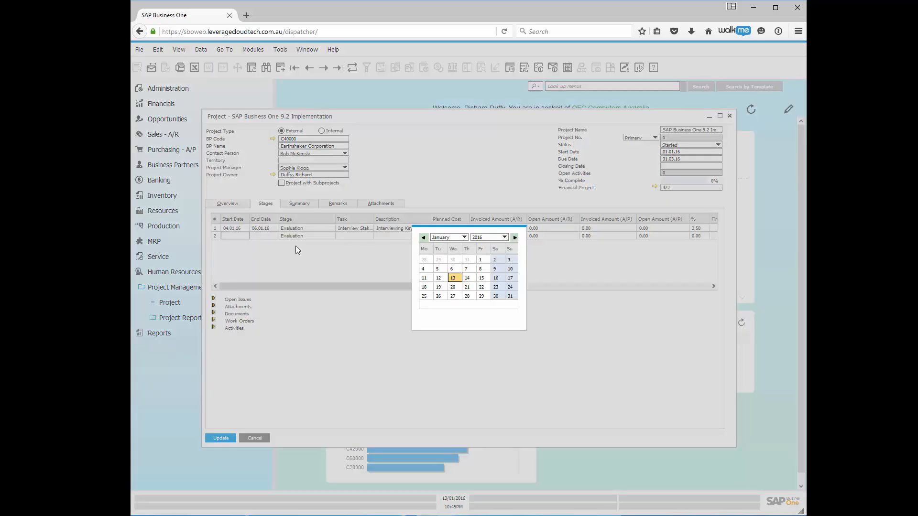
left_click(467, 269)
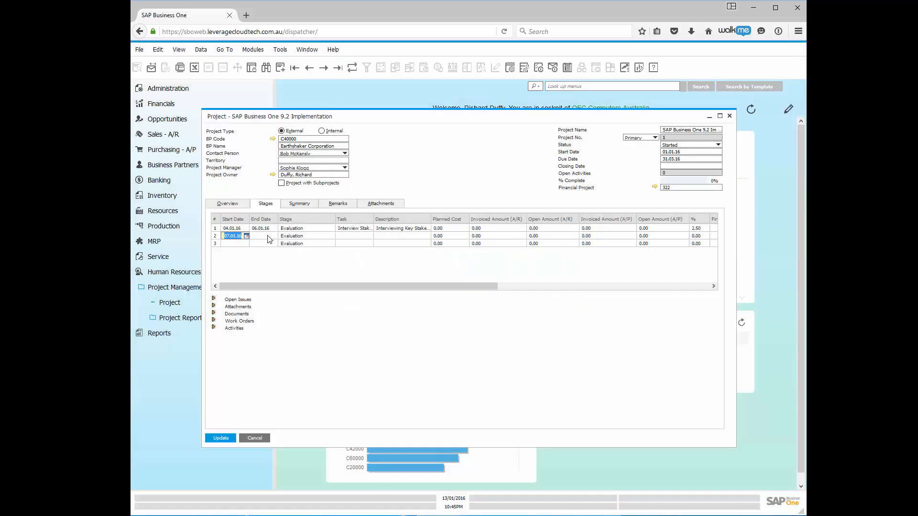
left_click(271, 237)
left_click(275, 237)
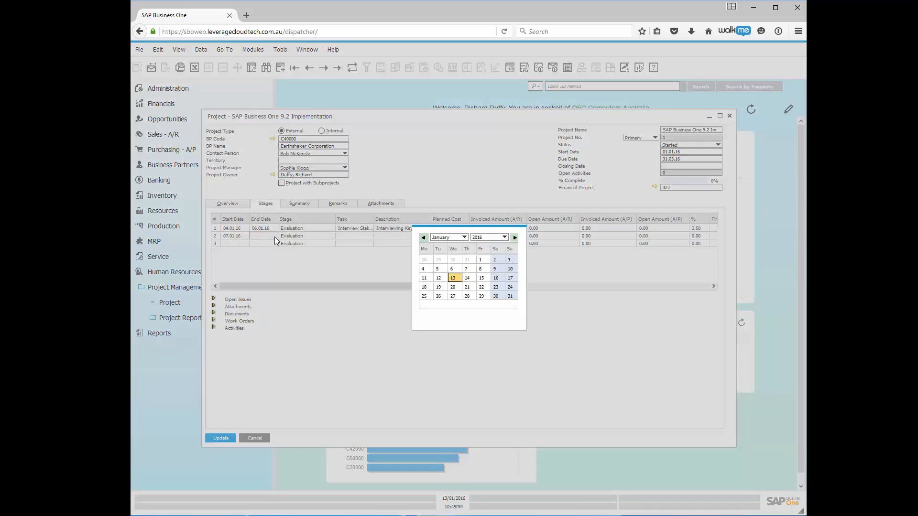
left_click(481, 270)
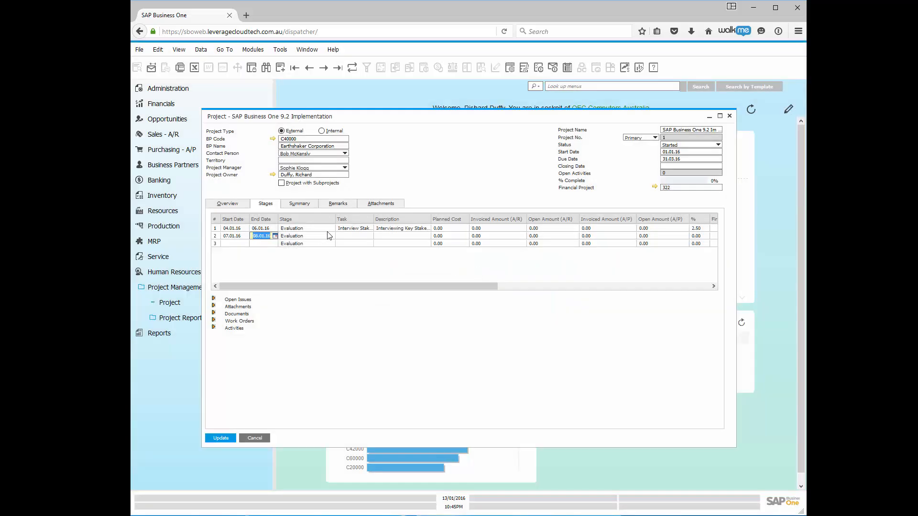
left_click(326, 237)
left_click(325, 238)
left_click(361, 236)
left_click(369, 236)
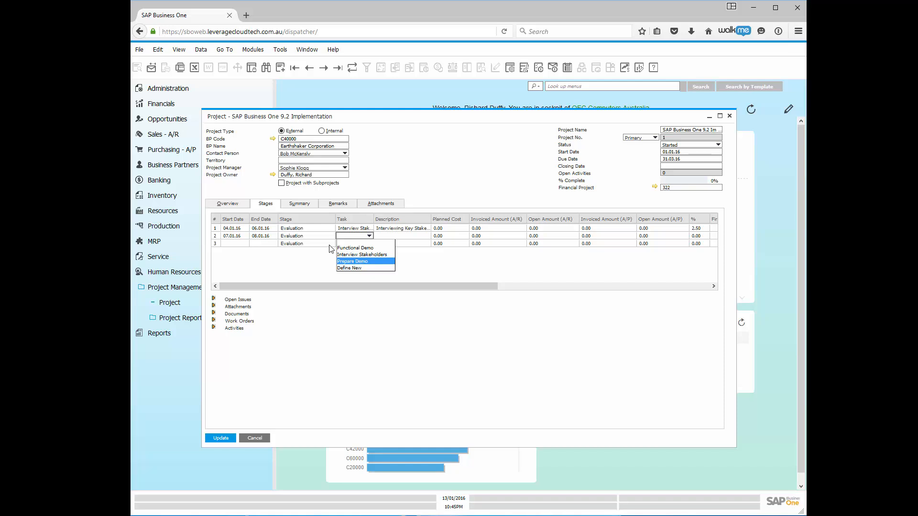
- Switch the second stage row from Evaluation to Mapping
left_click(318, 231)
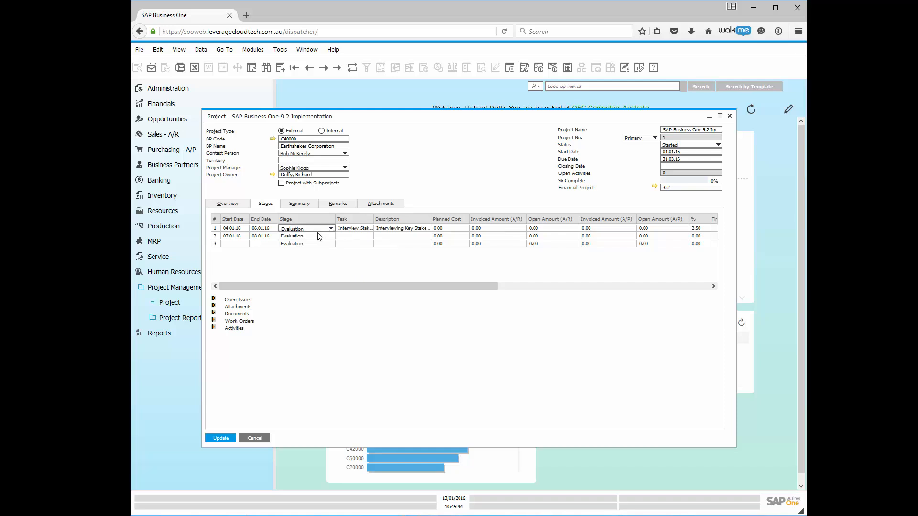
left_click(323, 238)
left_click(333, 239)
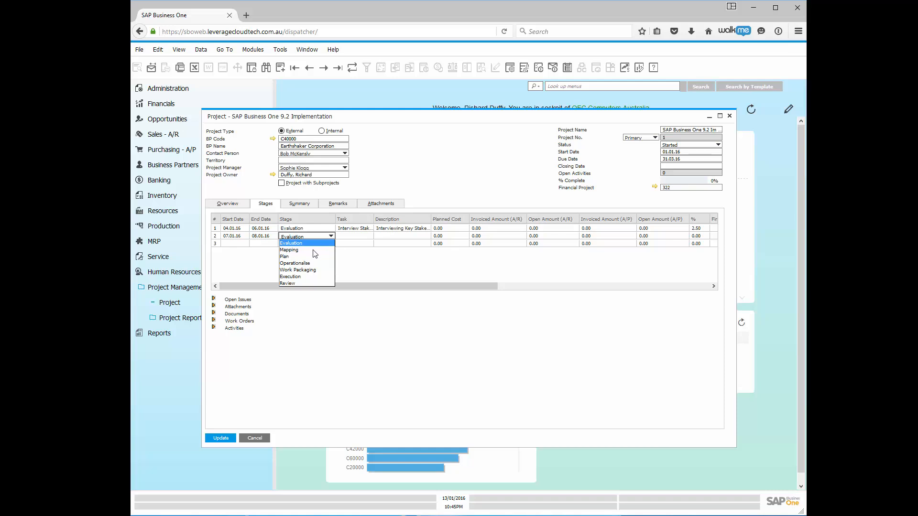
left_click(311, 249)
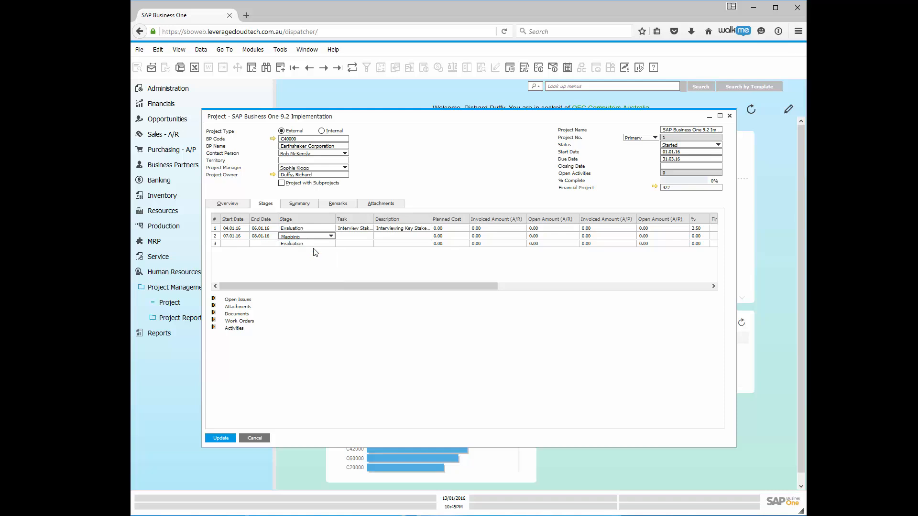
left_click(360, 239)
left_click(370, 236)
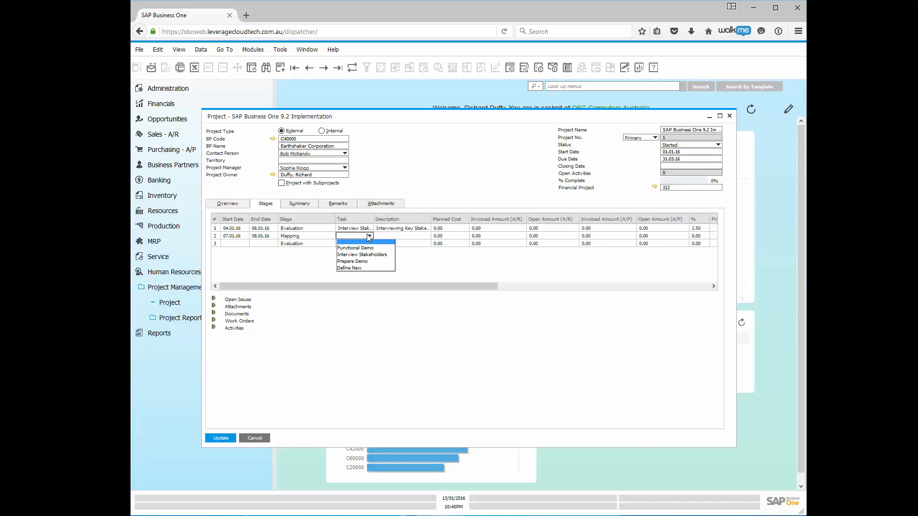
- Define the task Business Process Gap Analysis and assign it to the Mapping row
left_click(349, 268)
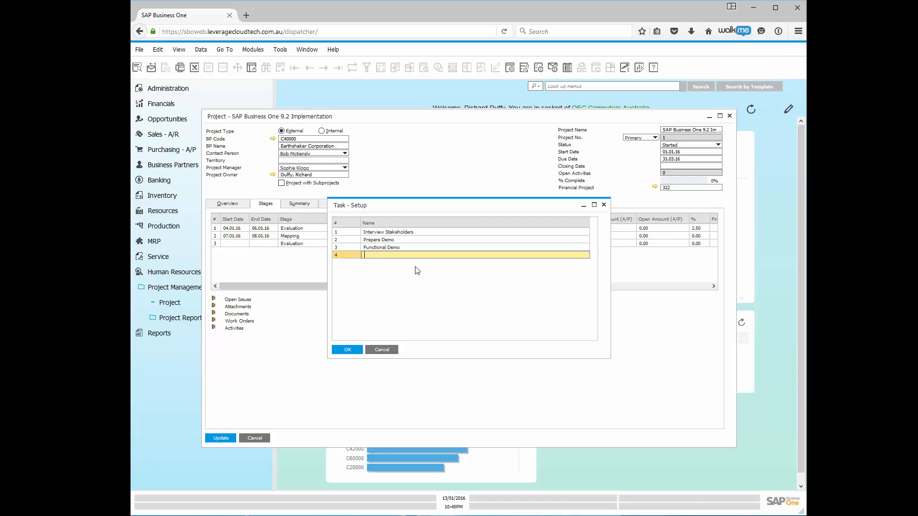
type("Business Process Gap Analysis")
left_click(346, 351)
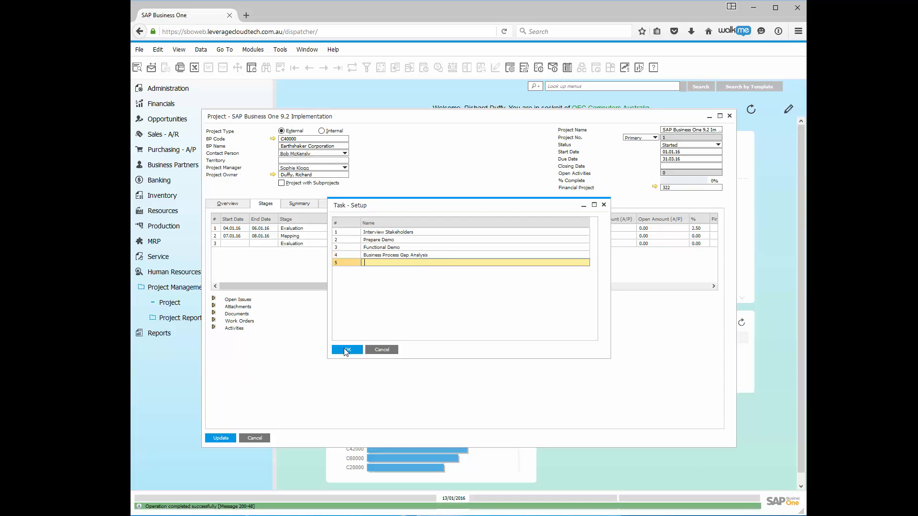
left_click(346, 350)
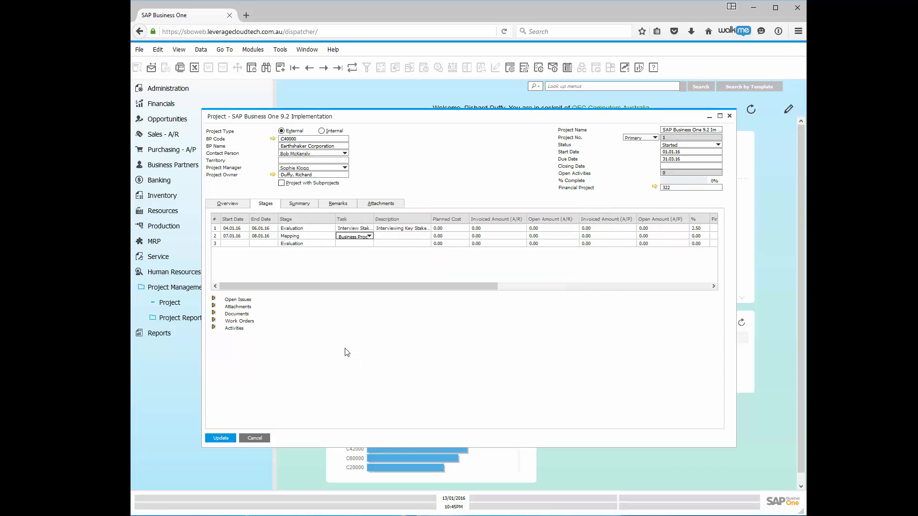
- Enter 'Business Process Mapping and Documentation' as the Mapping stage's description and update the project
left_click(388, 237)
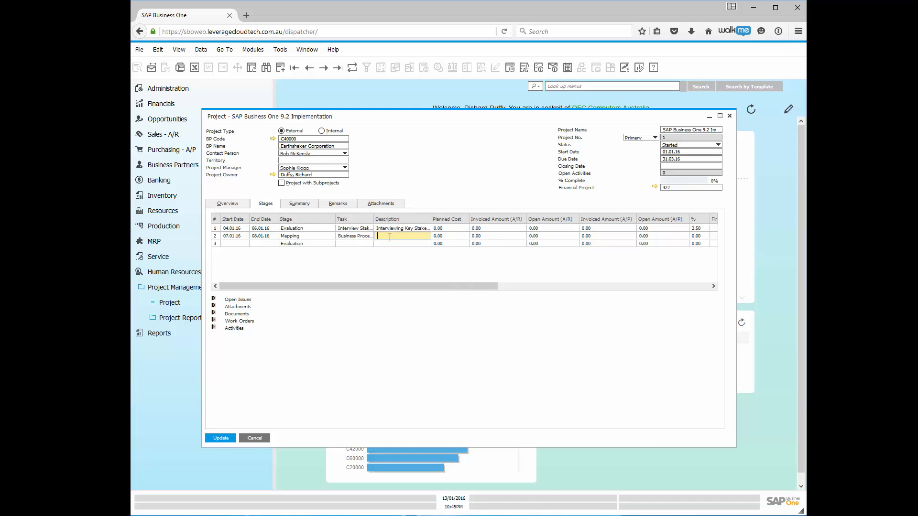
type("Busine")
type("ss Process Ma")
type("pping and Docume")
type("ntation")
key("Tab")
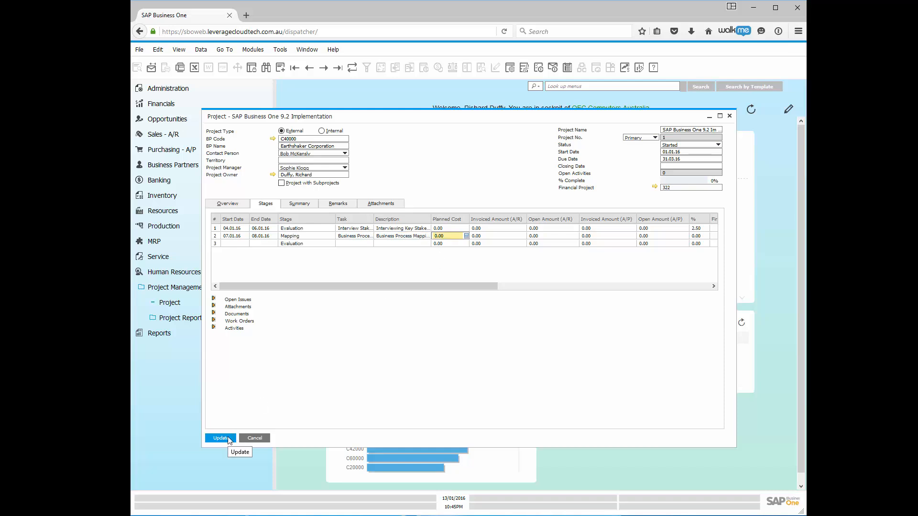
left_click(219, 439)
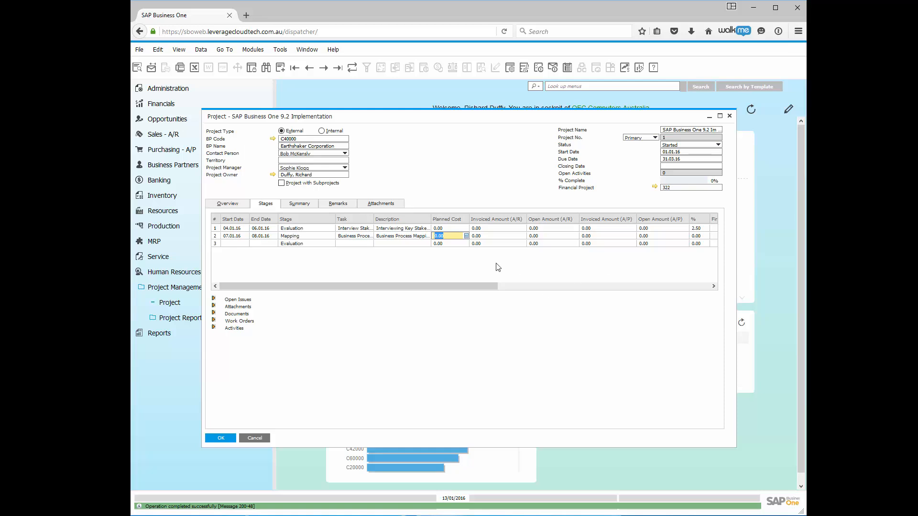
- Set the Mapping stage's Stage Dependence (1) to the first Evaluation stage
left_click_drag(479, 291, 705, 285)
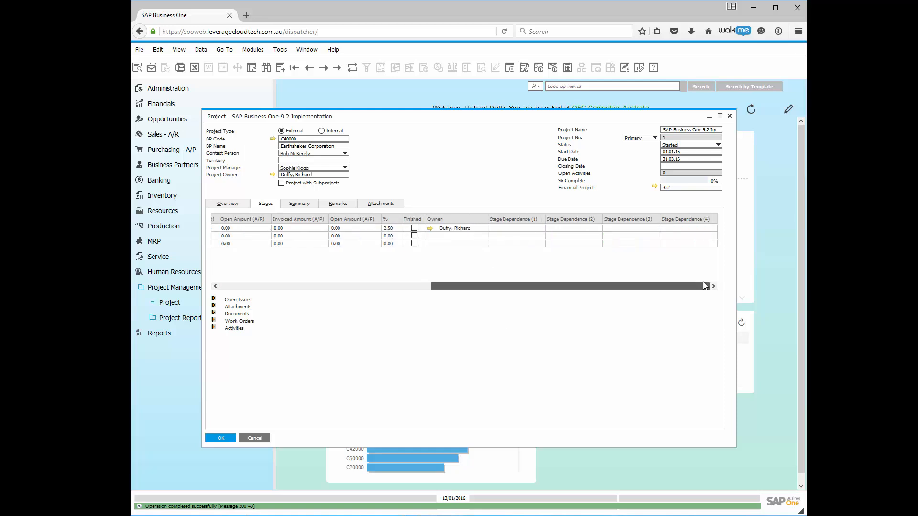
left_click(542, 236)
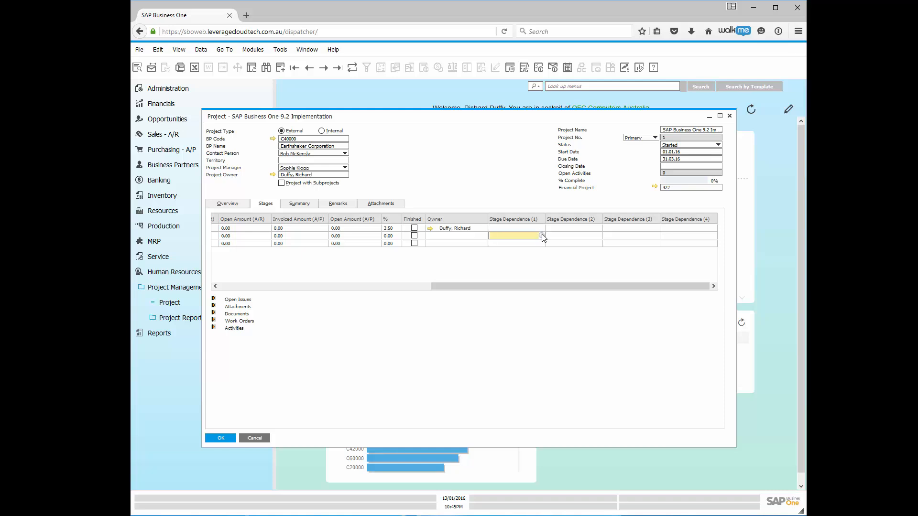
left_click(541, 236)
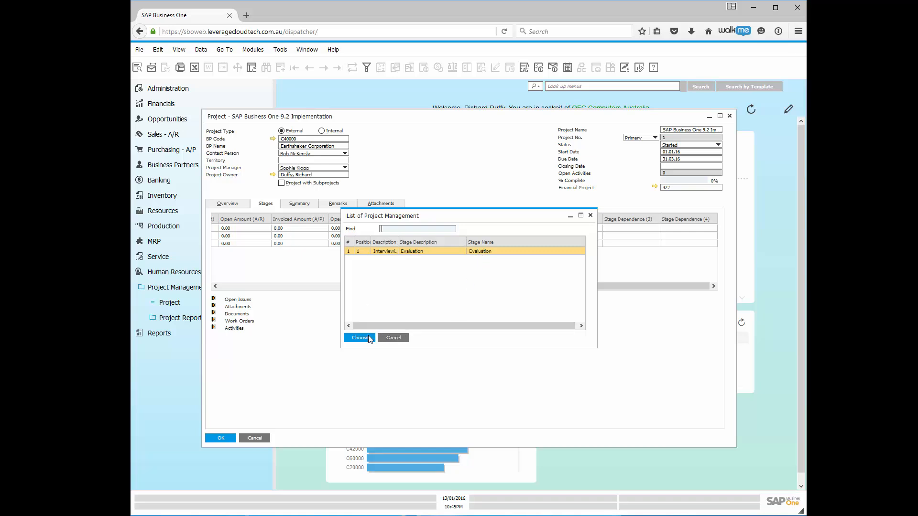
left_click(418, 252)
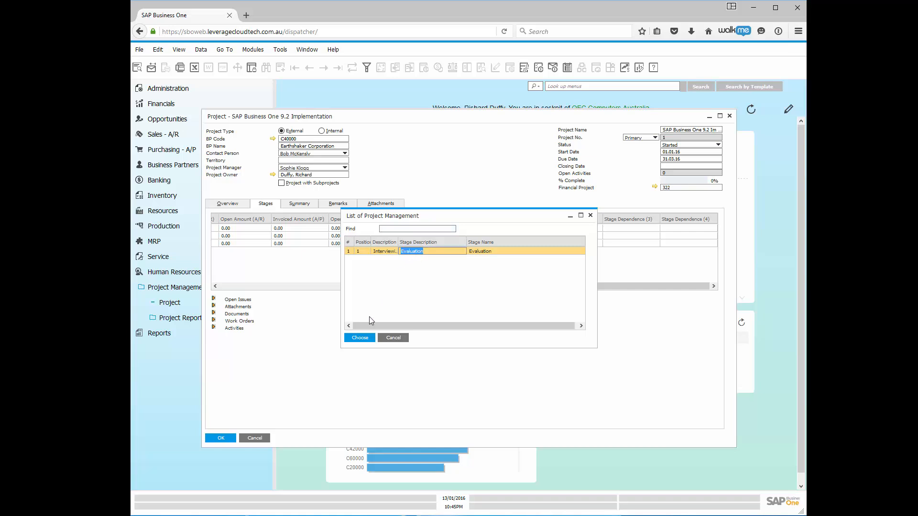
left_click(359, 338)
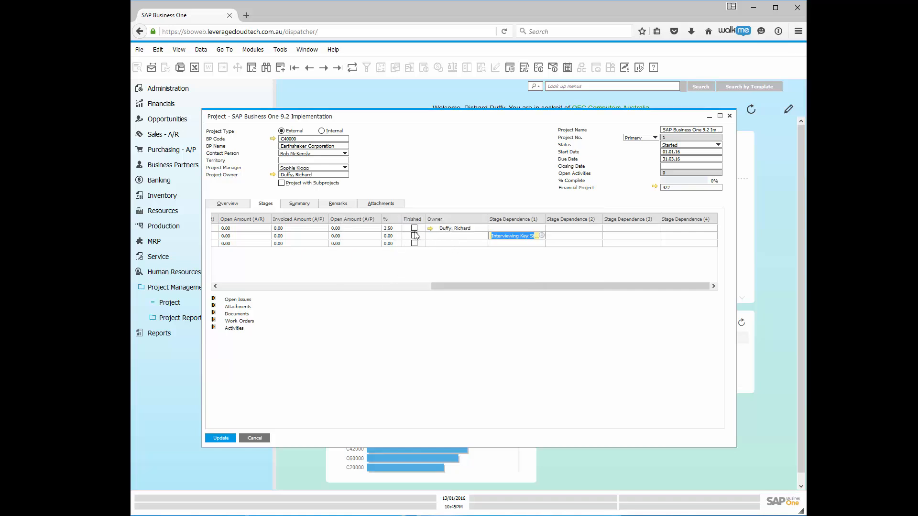
- Update the project with the new dependency and expand the Open Issues list
left_click(311, 287)
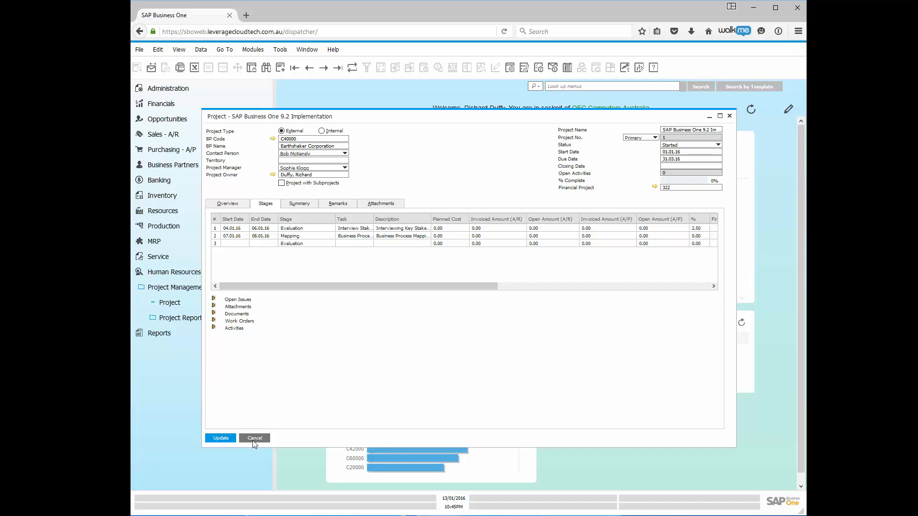
left_click(221, 438)
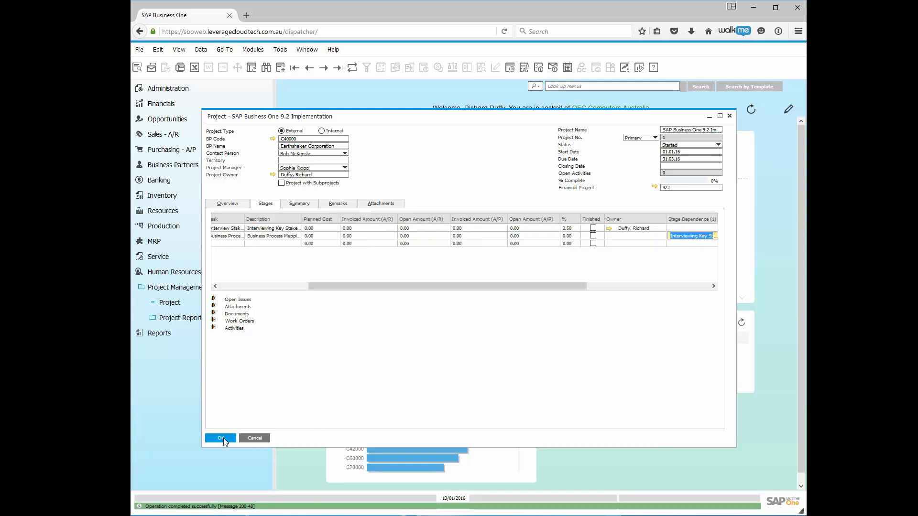
left_click(213, 300)
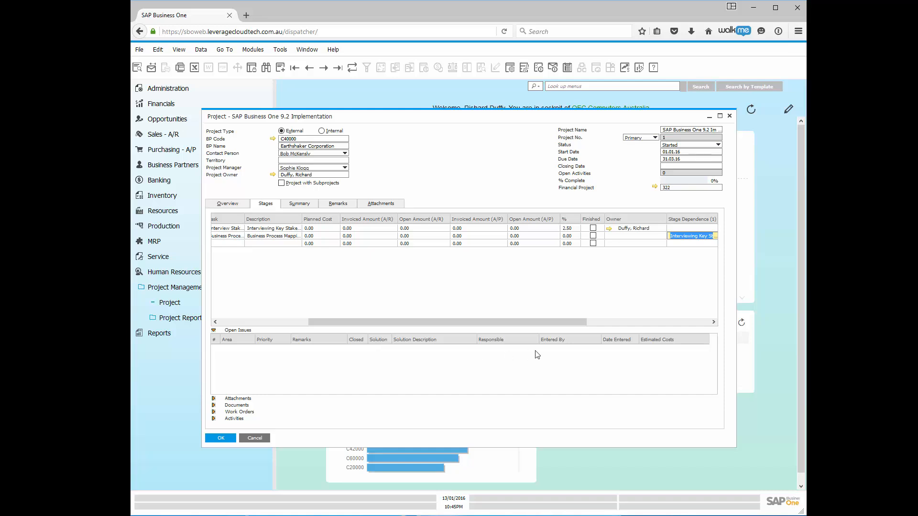
- Collapse Open Issues, then review the Attachments and Documents sections and collapse them again
left_click(213, 331)
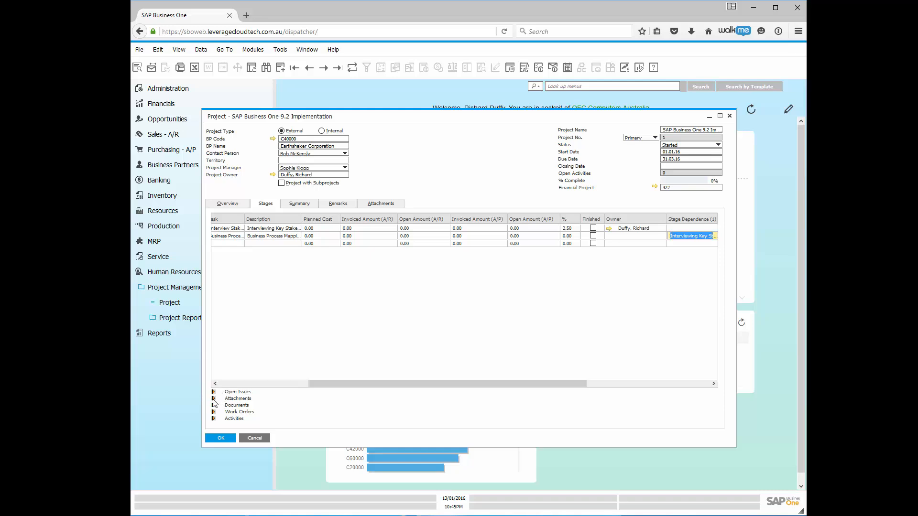
left_click(213, 398)
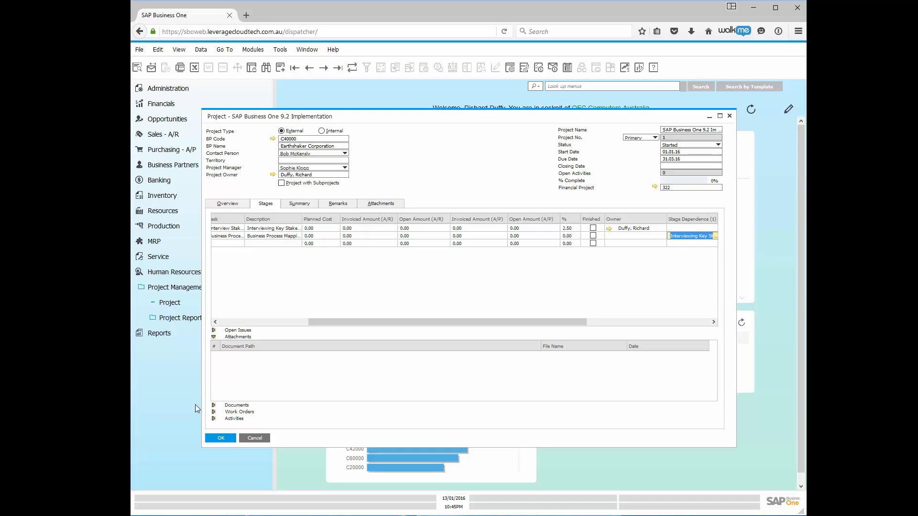
left_click(213, 406)
left_click(213, 406)
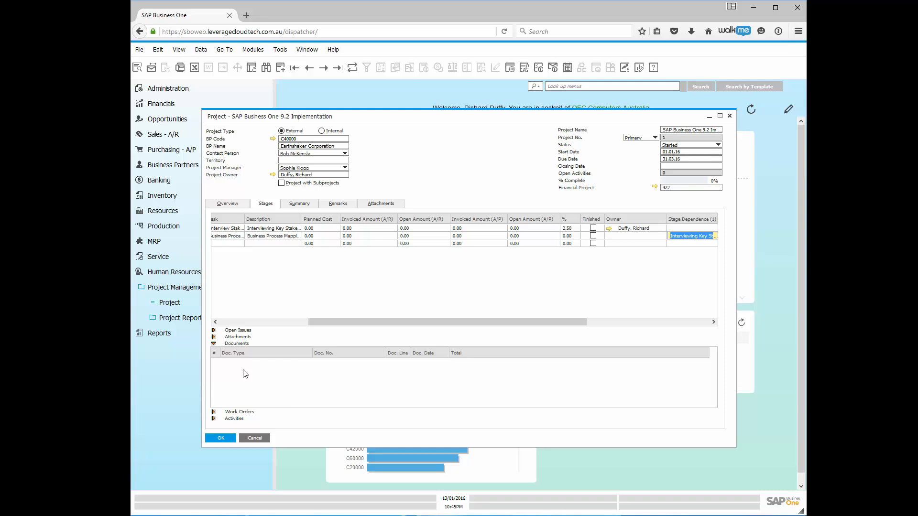
left_click(273, 371)
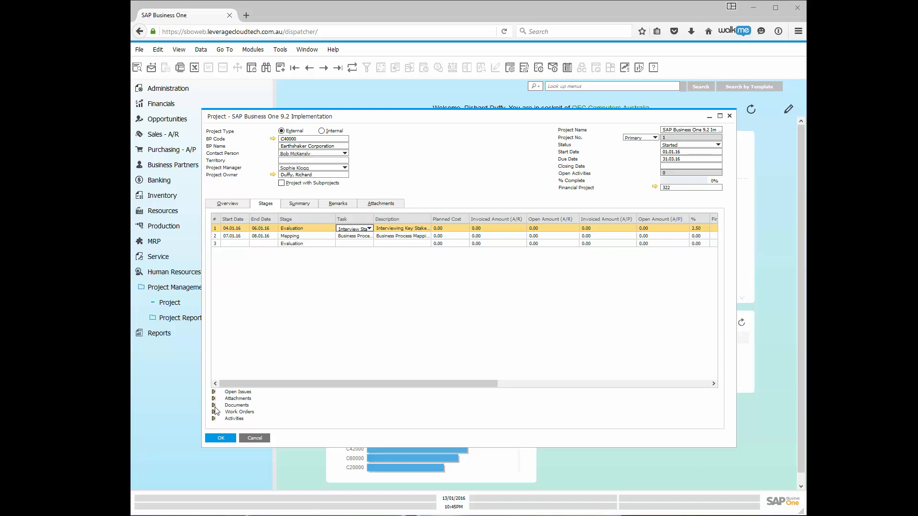
- For the first stage, add a Documents row of type A/R Invoice
left_click(225, 230)
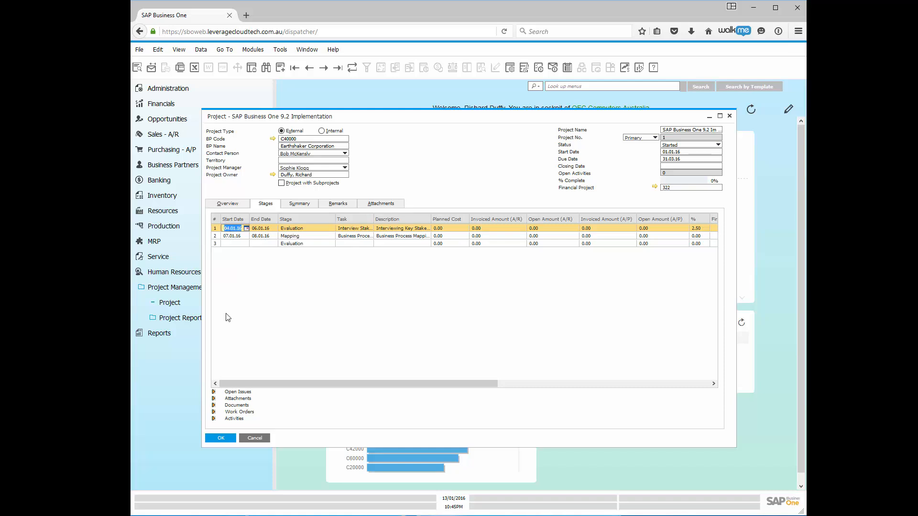
left_click(212, 406)
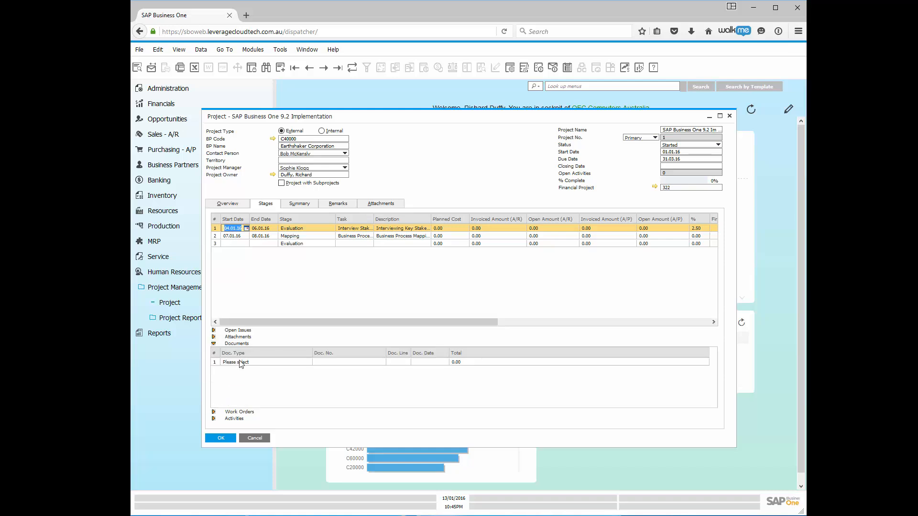
left_click(245, 363)
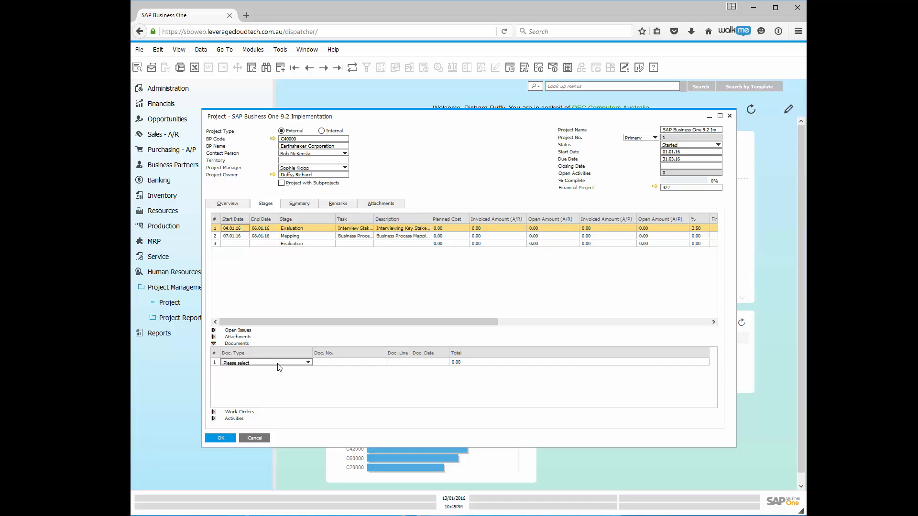
left_click(308, 362)
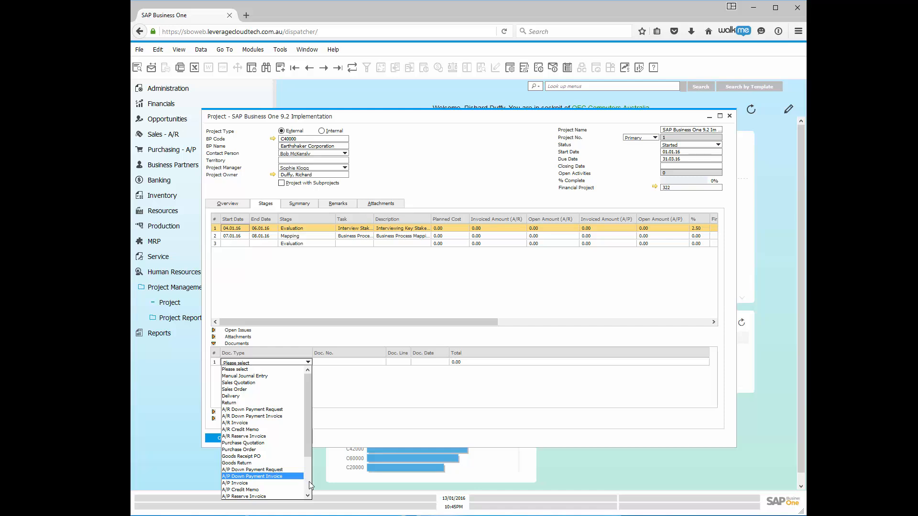
scroll(308, 486, "down", 3)
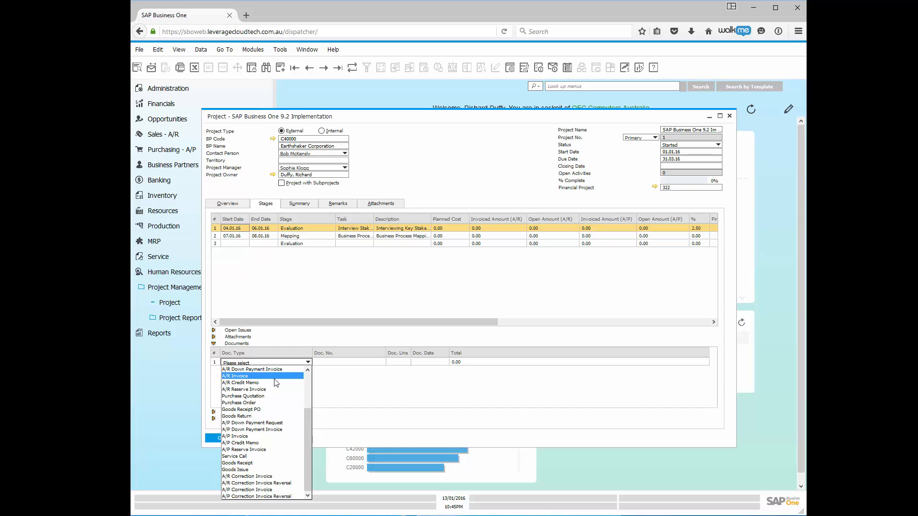
left_click(242, 377)
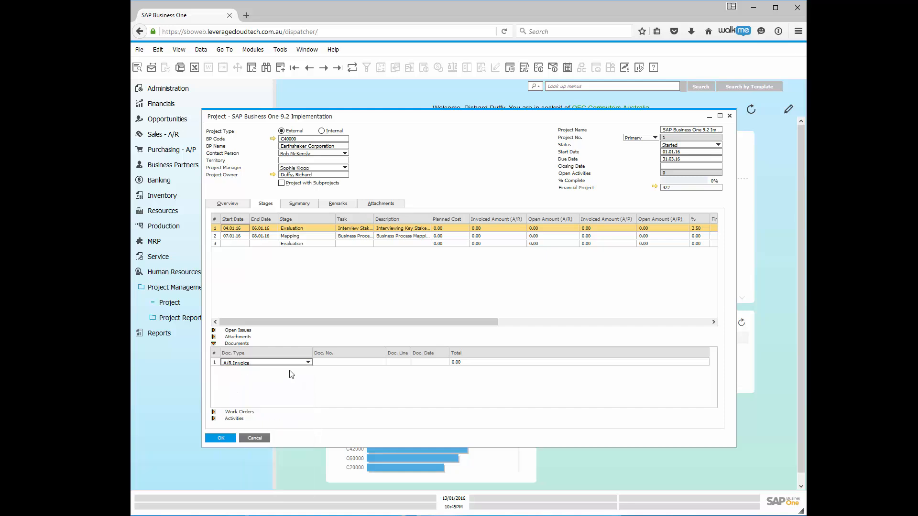
- Choose Earthshaker A/R invoice 3 (11.02.06, 14,375.00) as the linked document number
left_click(335, 363)
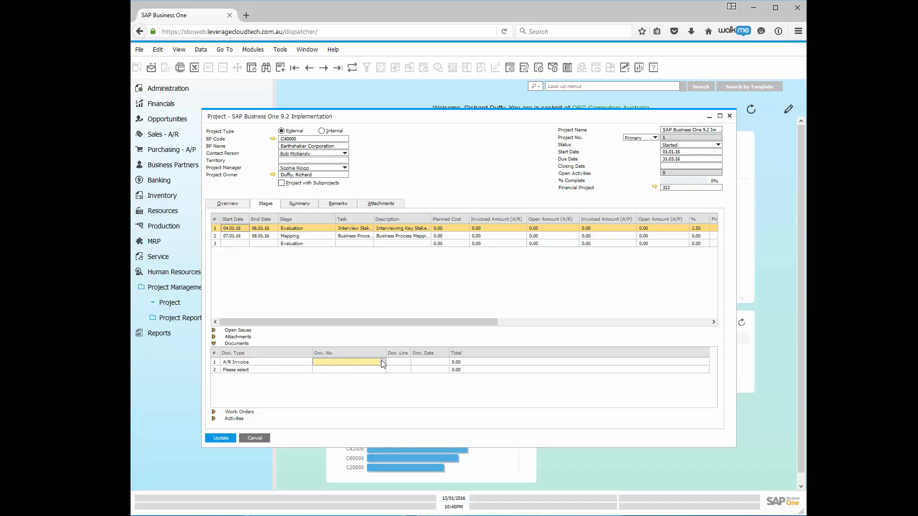
left_click(374, 362)
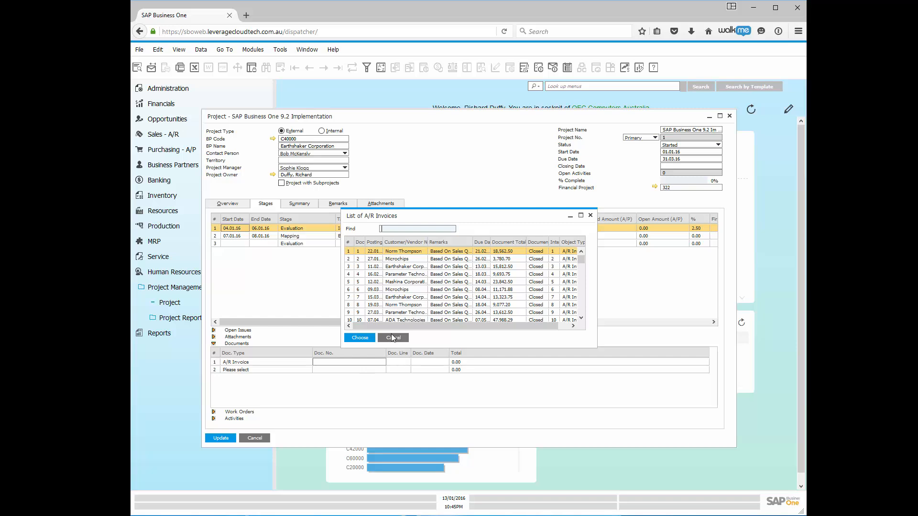
double_click(410, 268)
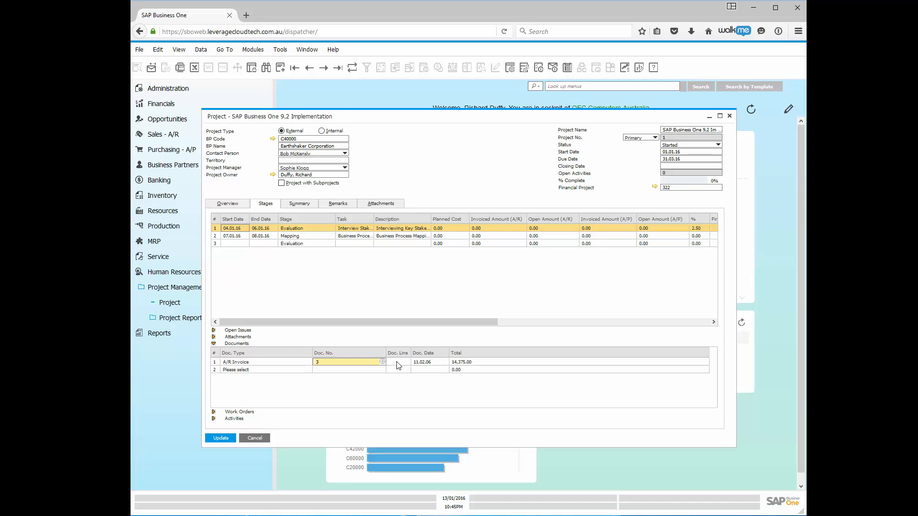
left_click(403, 364)
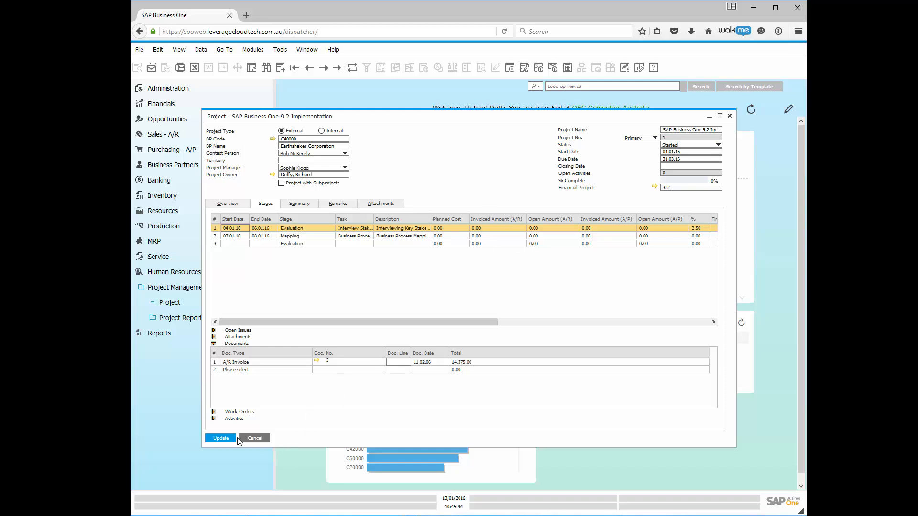
- Update the project, then view and dismiss the linked invoice row's options
left_click(221, 439)
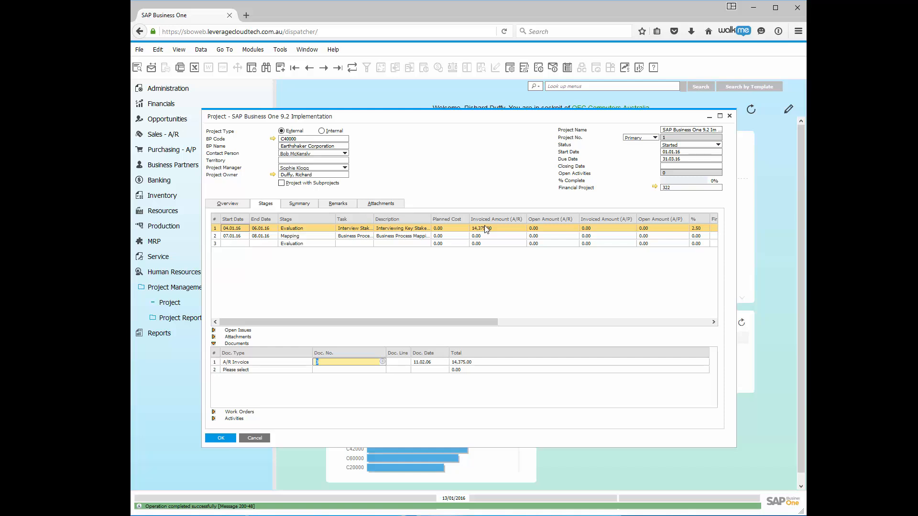
right_click(430, 363)
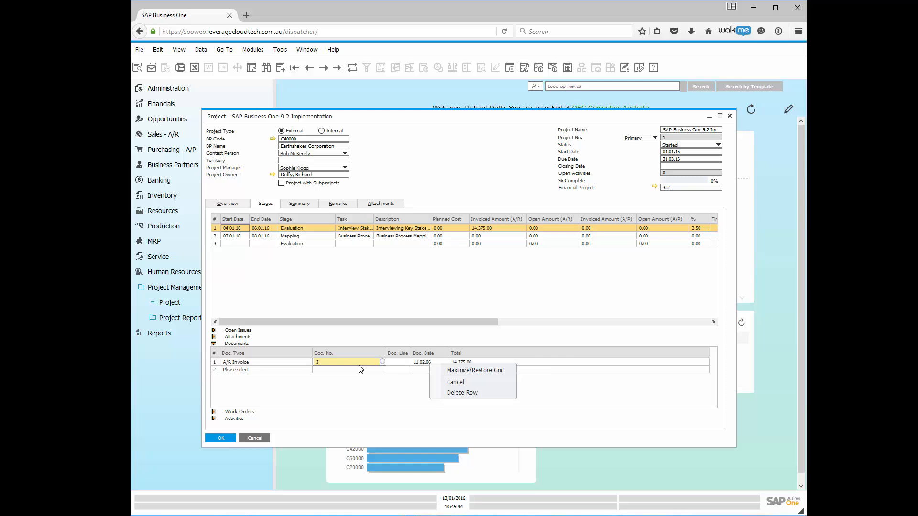
left_click(398, 274)
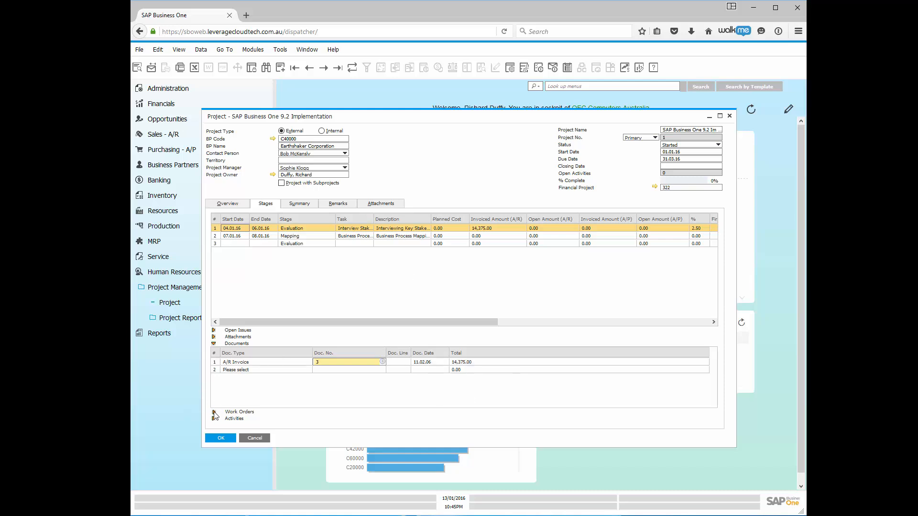
- Check the Work Orders Doc. No. list and close it, as there are no production orders
left_click(214, 412)
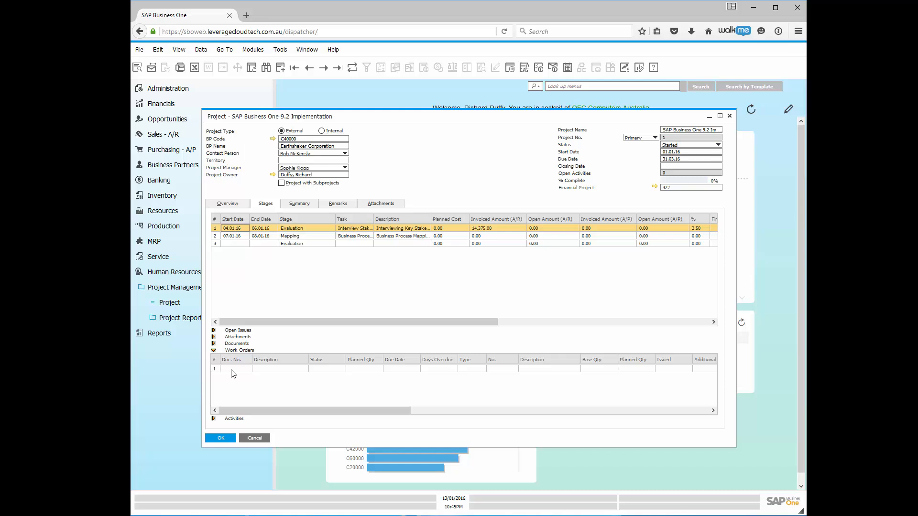
left_click(232, 369)
left_click(248, 369)
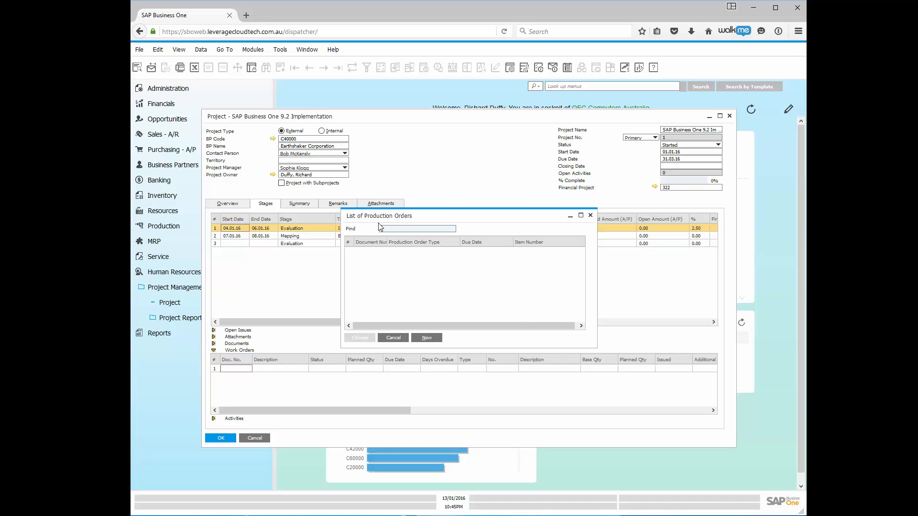
left_click(397, 339)
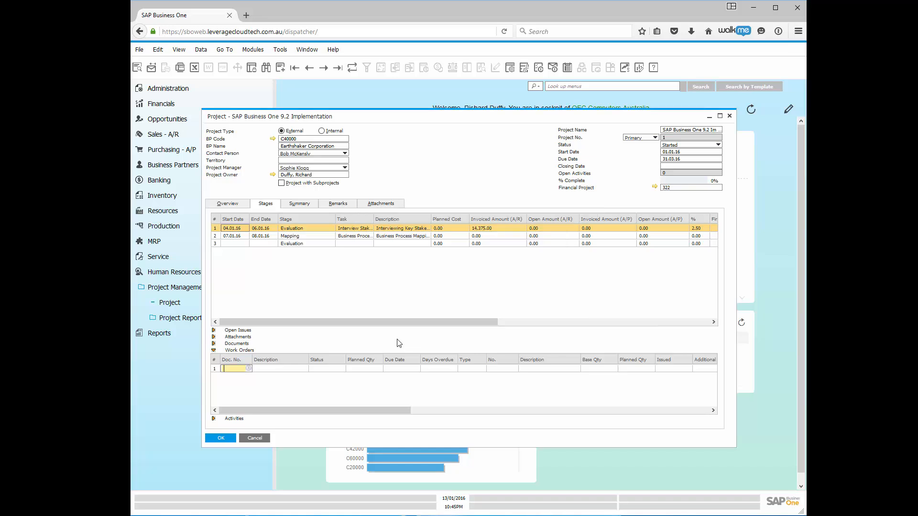
left_click(214, 419)
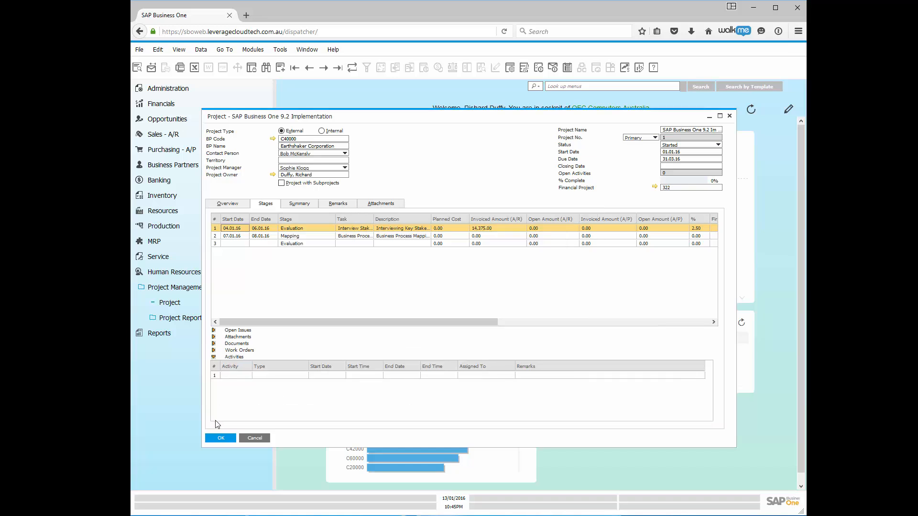
left_click(239, 376)
left_click(249, 376)
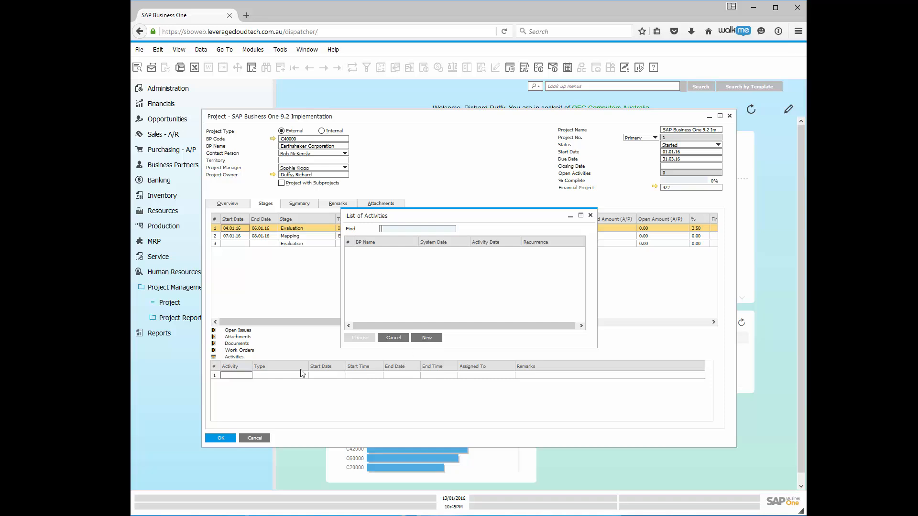
left_click(591, 216)
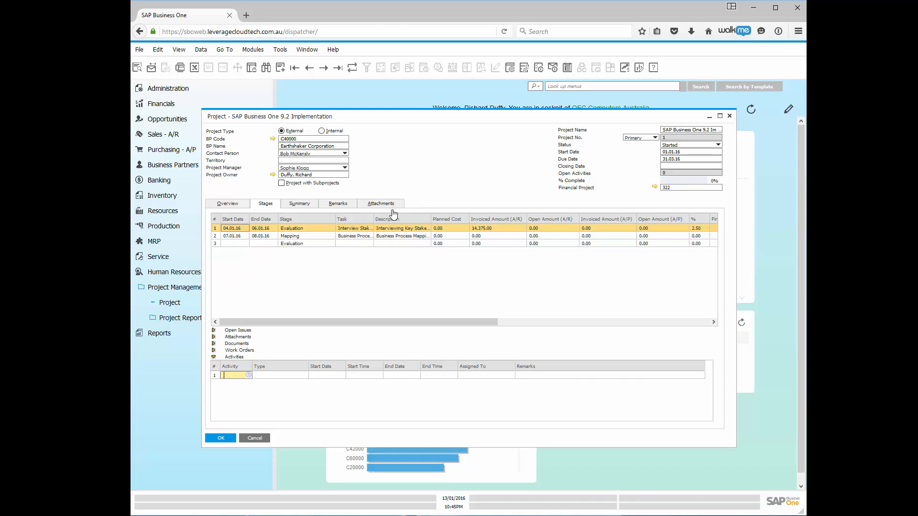
- Close the Project form with OK and open Stage Analysis from Project Reports
left_click(222, 439)
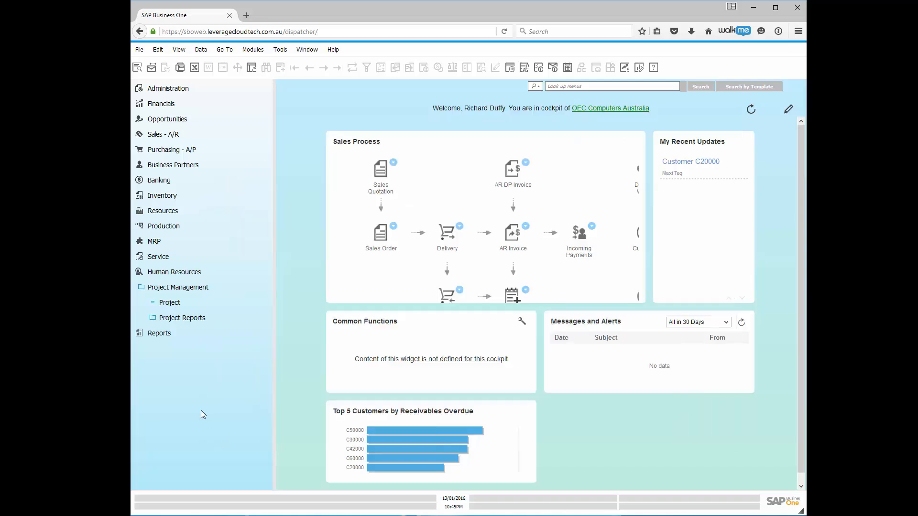
left_click(200, 318)
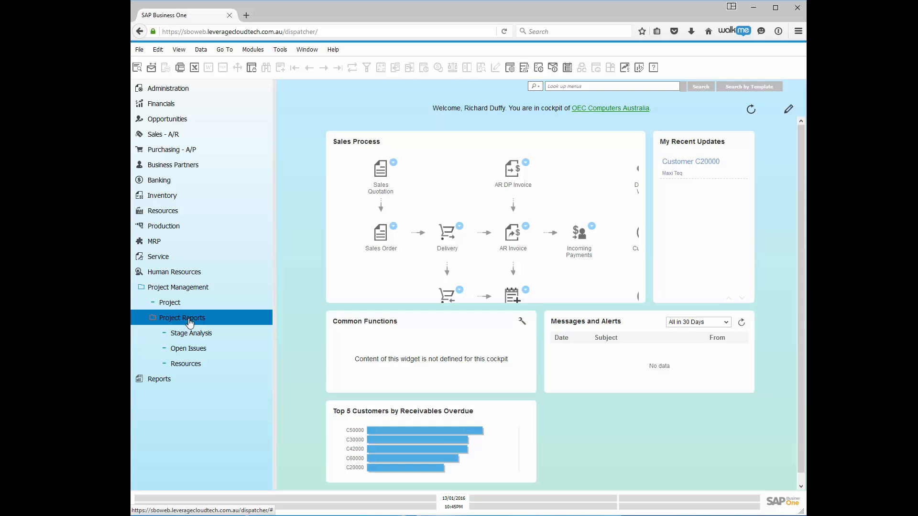
left_click(193, 334)
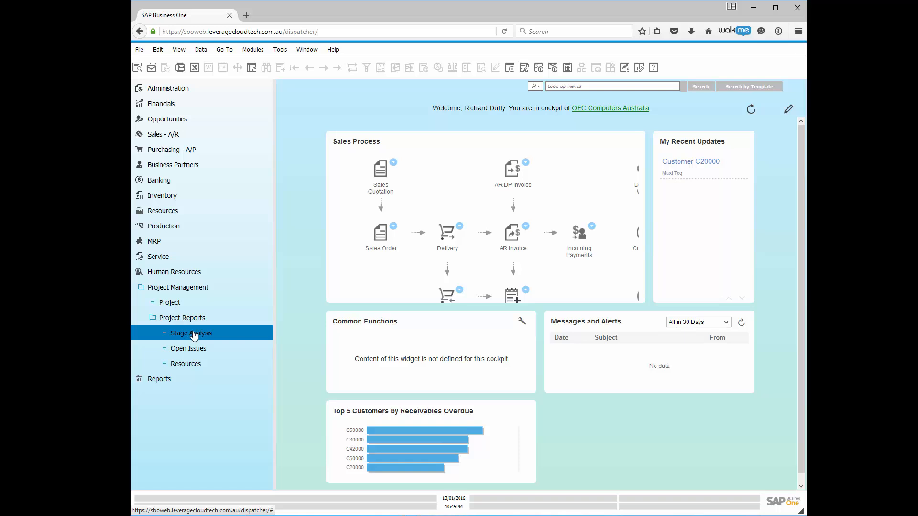
left_click(193, 354)
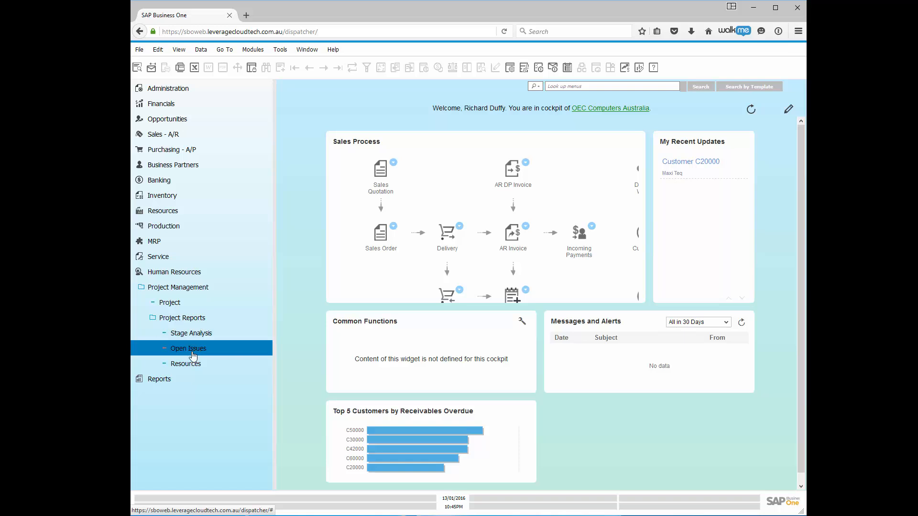
left_click(191, 364)
left_click(191, 349)
double_click(191, 335)
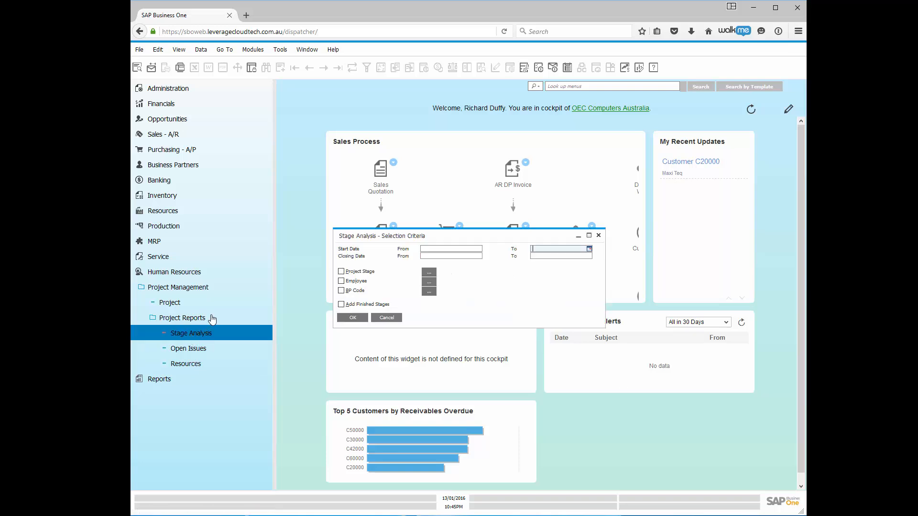
- Filter Stage Analysis to start dates 01.01.16–31.01.16 and the Evaluation stage, including finished stages
left_click(199, 286)
left_click(246, 304)
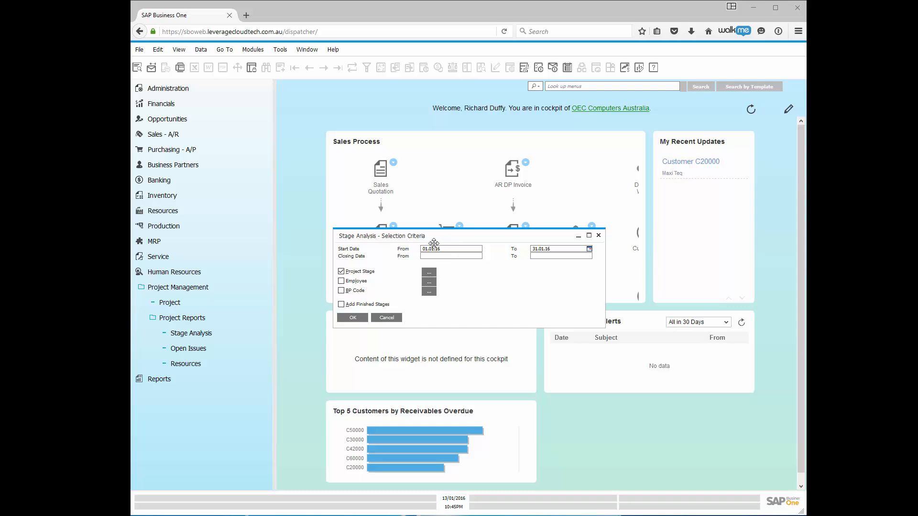
left_click(433, 271)
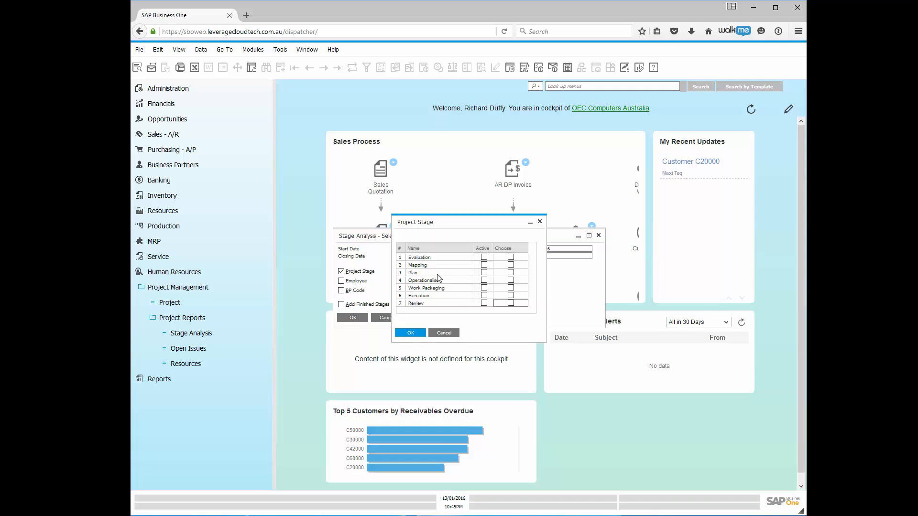
left_click(511, 258)
left_click(411, 334)
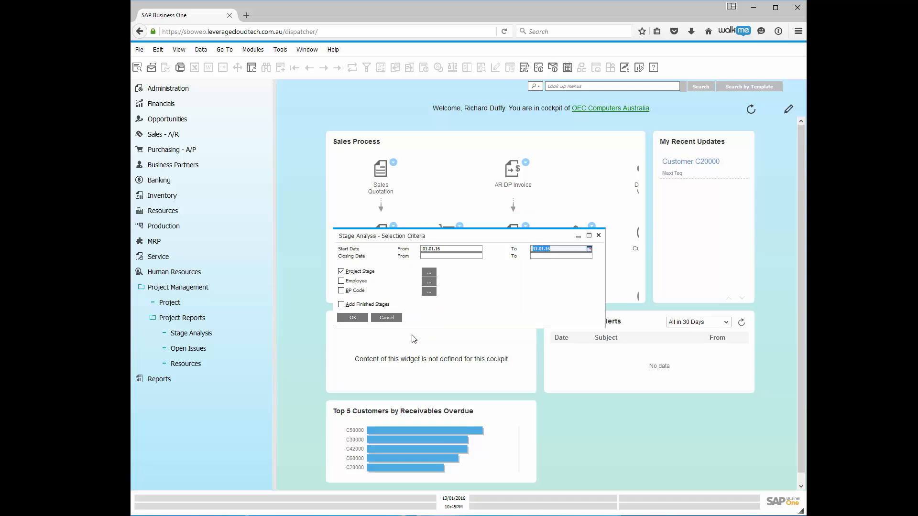
left_click(342, 305)
- Run Stage Analysis, review the Earthshaker project 1 row, then close the results
left_click(351, 317)
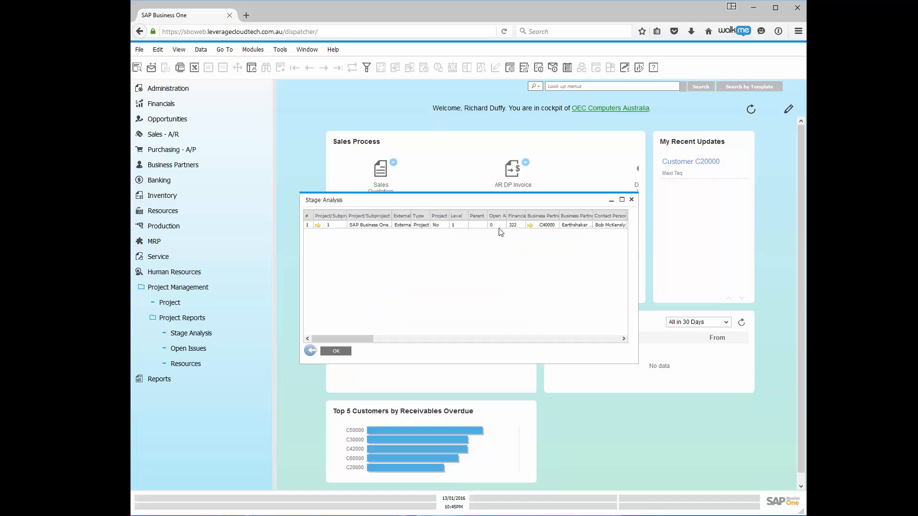
left_click(334, 352)
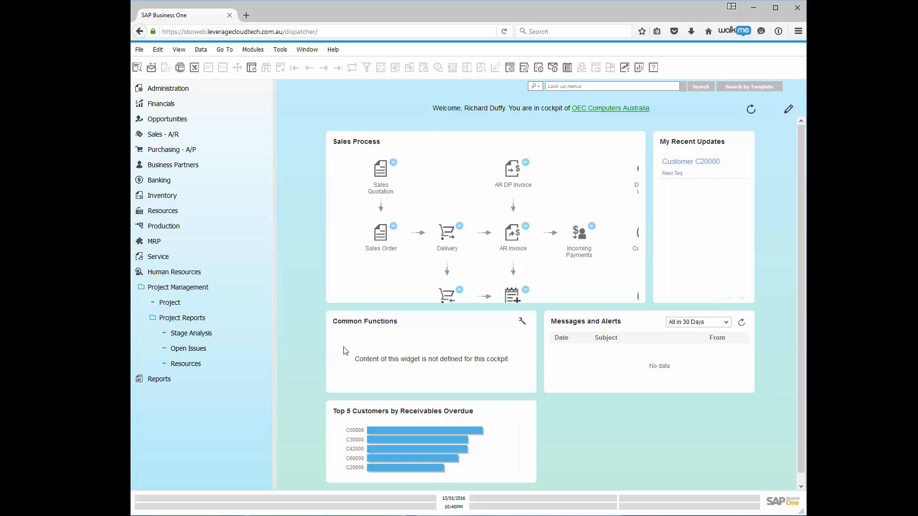
- Create a new Project form for project 2 and set its type to Internal
left_click(164, 303)
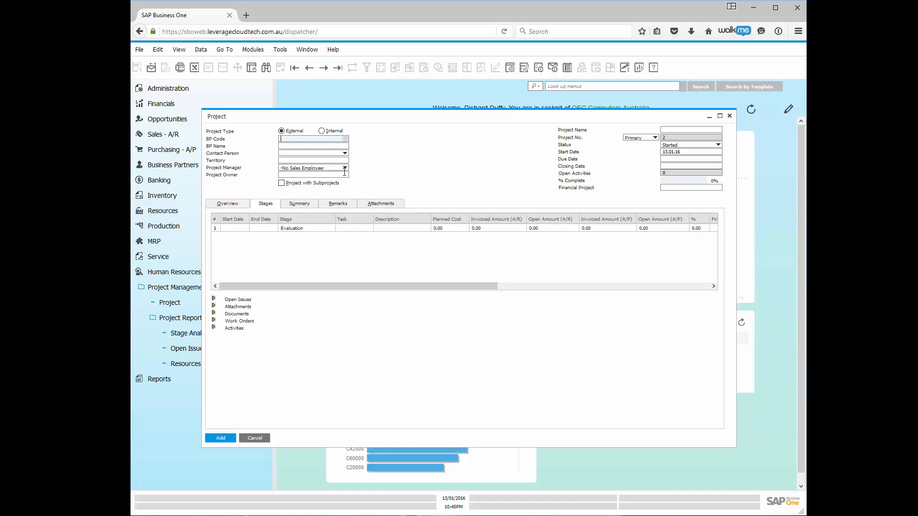
left_click(323, 133)
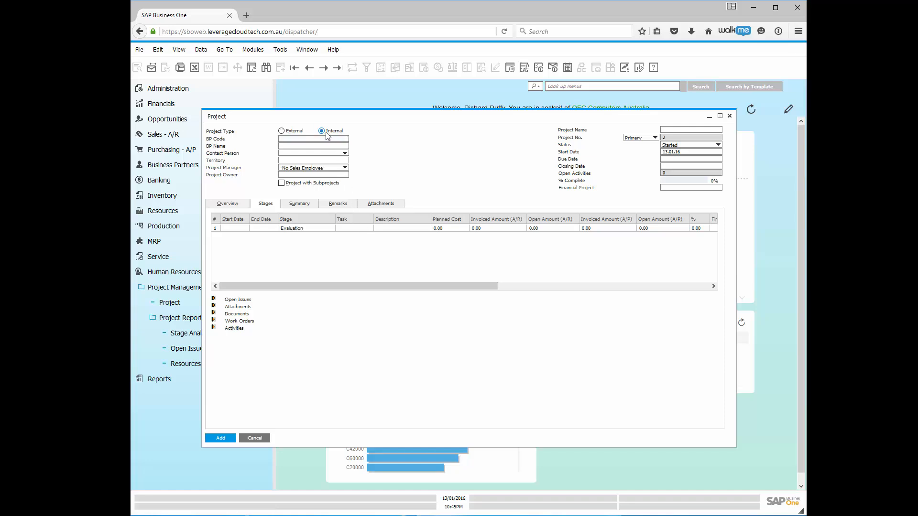